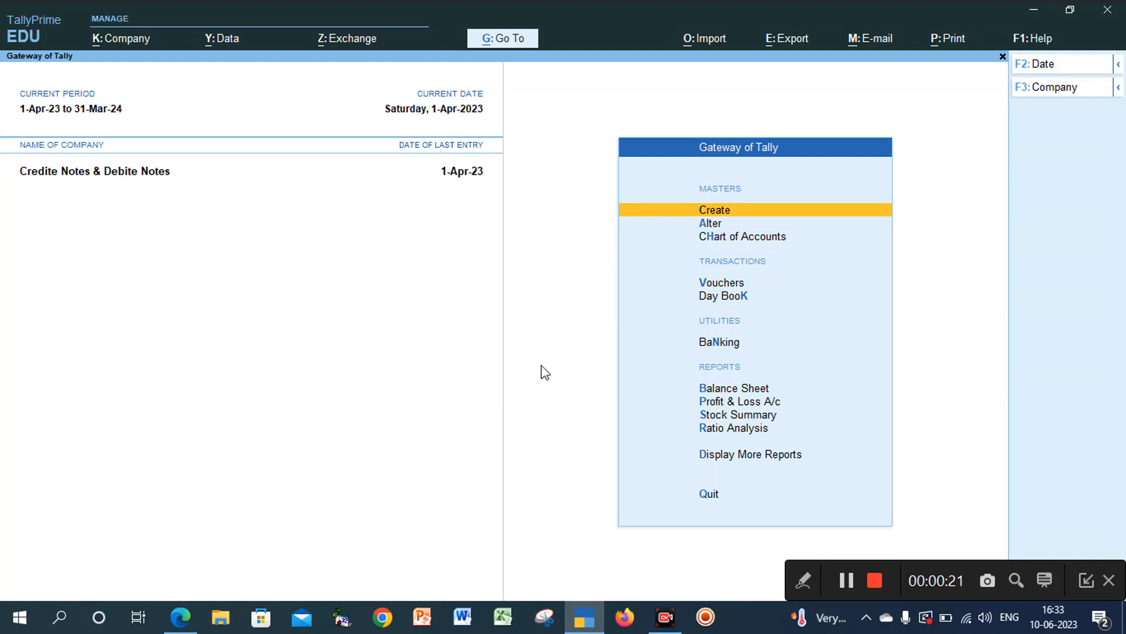
# - Open the Day Book and review the items, quantities, rates and GST in the Purchase voucher, leaving it unchanged
pyautogui.press('Down')
pyautogui.press('Down')
pyautogui.press('Down')
pyautogui.press('Down')
pyautogui.press('Return')
pyautogui.press('Down')
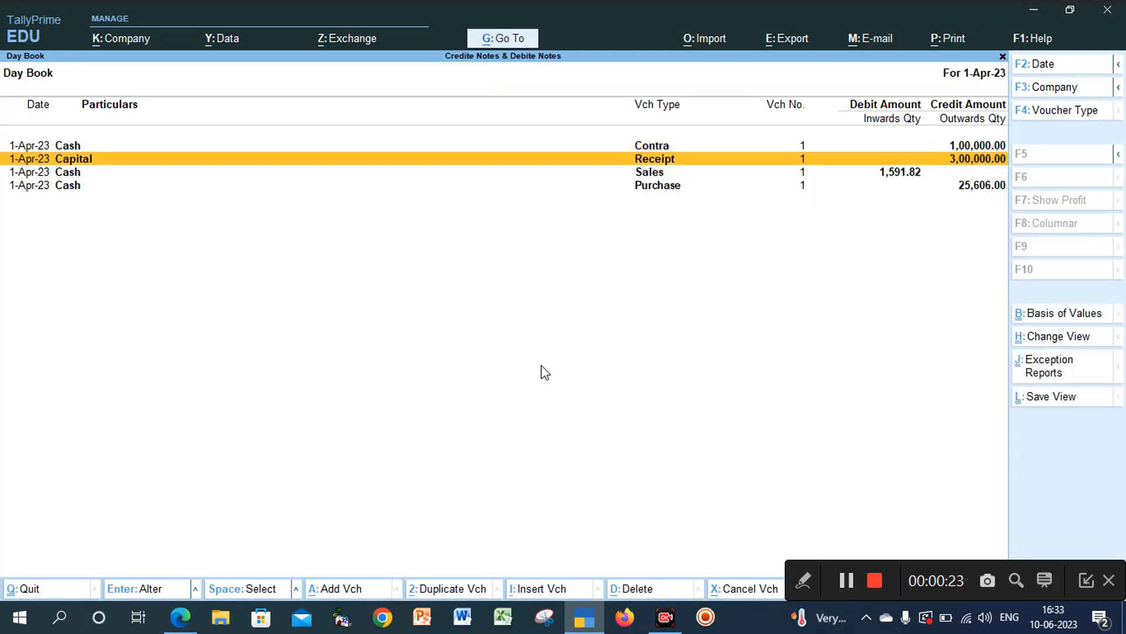
pyautogui.press('Down')
pyautogui.press('Down')
pyautogui.press('Return')
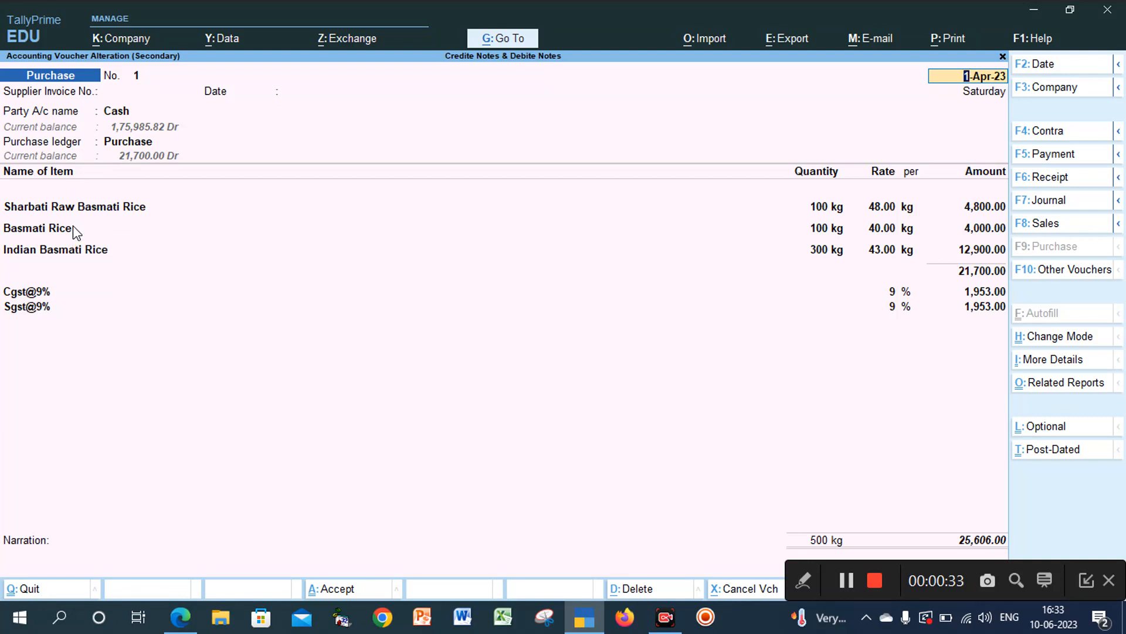
pyautogui.press('BackSpace')
pyautogui.press('Escape')
pyautogui.press('Return')
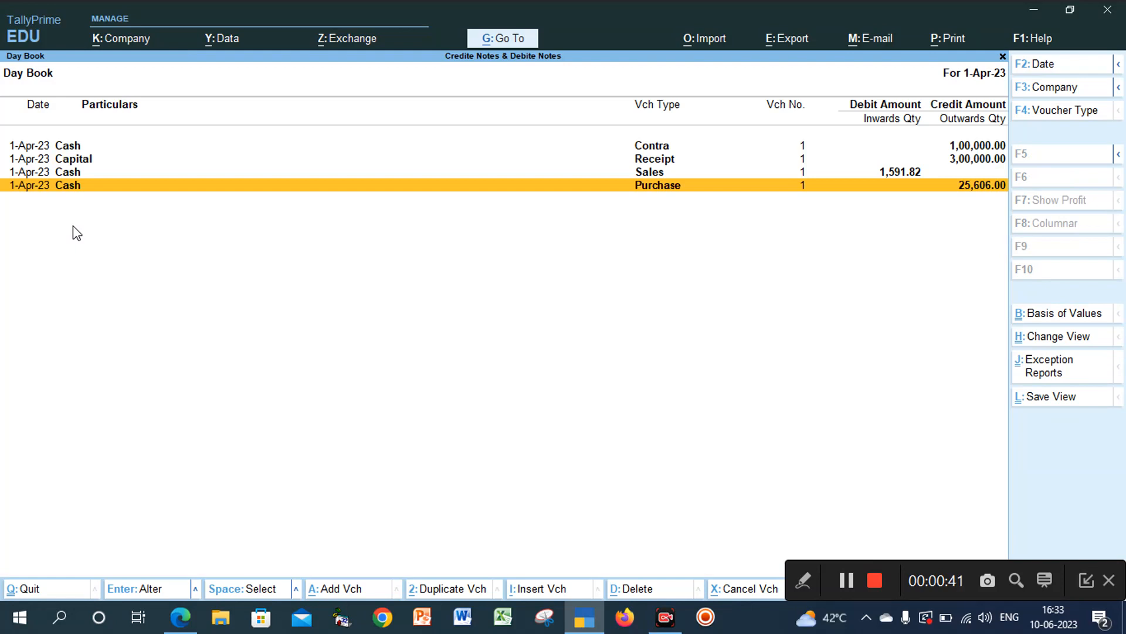
# - Review the items, quantities, rates and GST in the Day Book's Sales voucher, and return to the Day Book
pyautogui.press('Up')
pyautogui.press('Return')
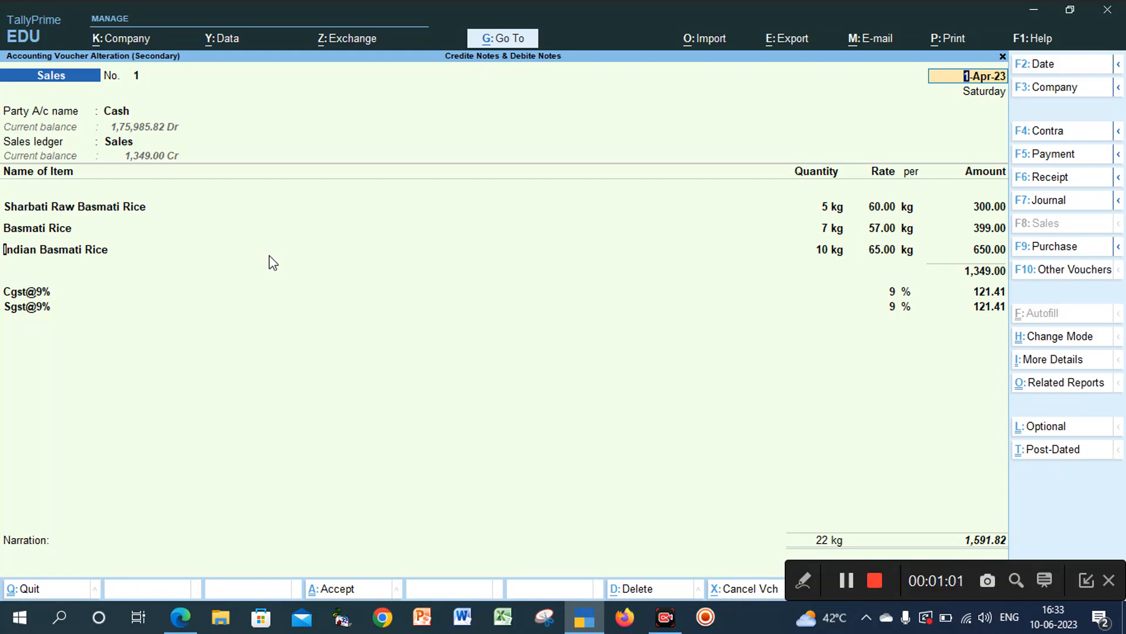
pyautogui.press('Escape')
pyautogui.press('Return')
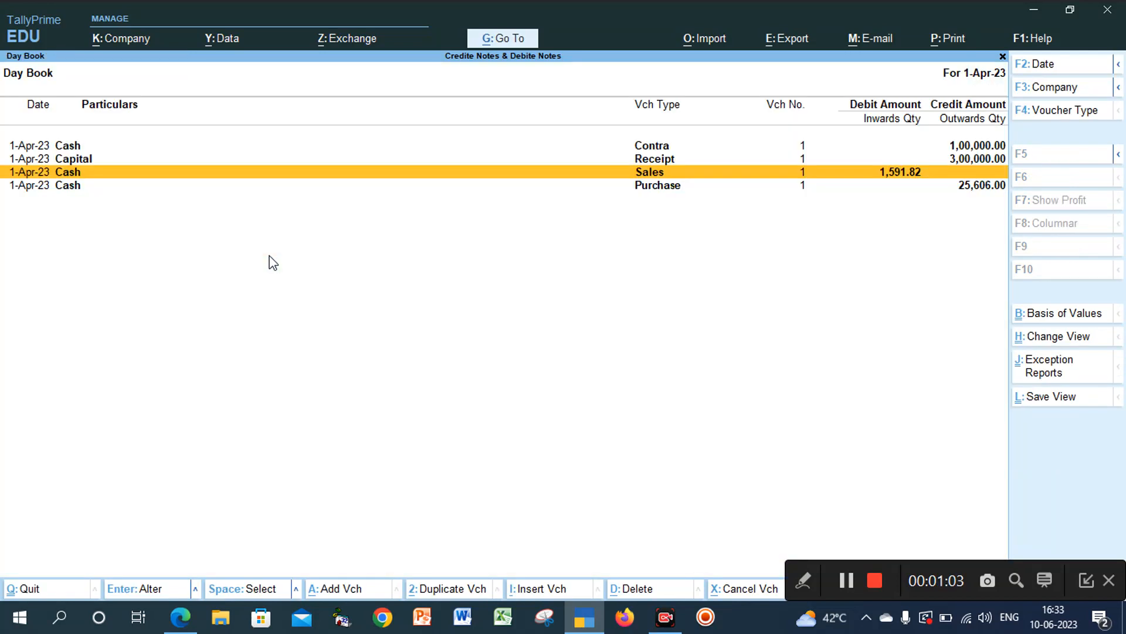
# - Switch to the PDF exercise in the browser and read the Pratap Traders cash purchase and purchase return entries
pyautogui.click(183, 617)
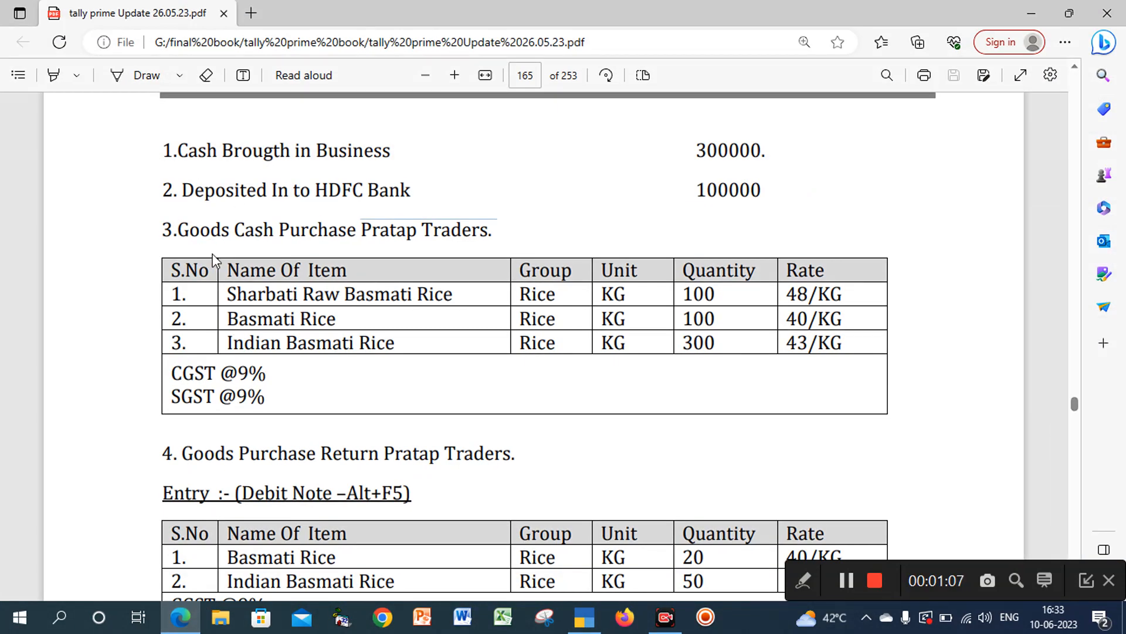
pyautogui.moveTo(179, 229); pyautogui.dragTo(499, 231)
pyautogui.click(498, 231)
pyautogui.click(179, 461)
pyautogui.scroll(-2, 180, 461)
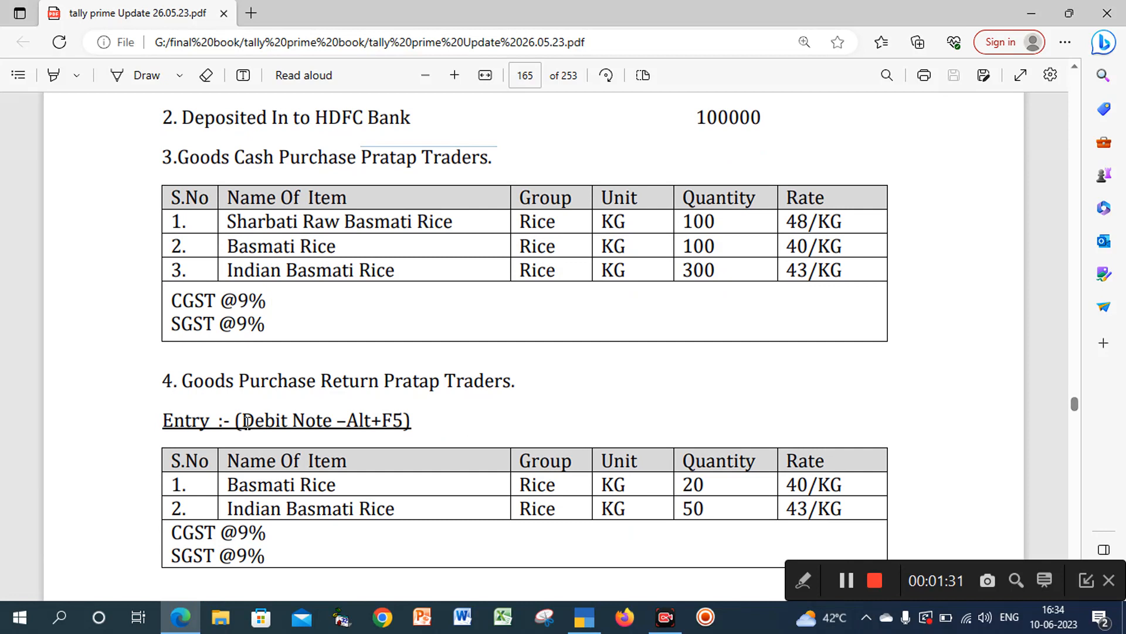
pyautogui.moveTo(242, 421); pyautogui.dragTo(327, 428)
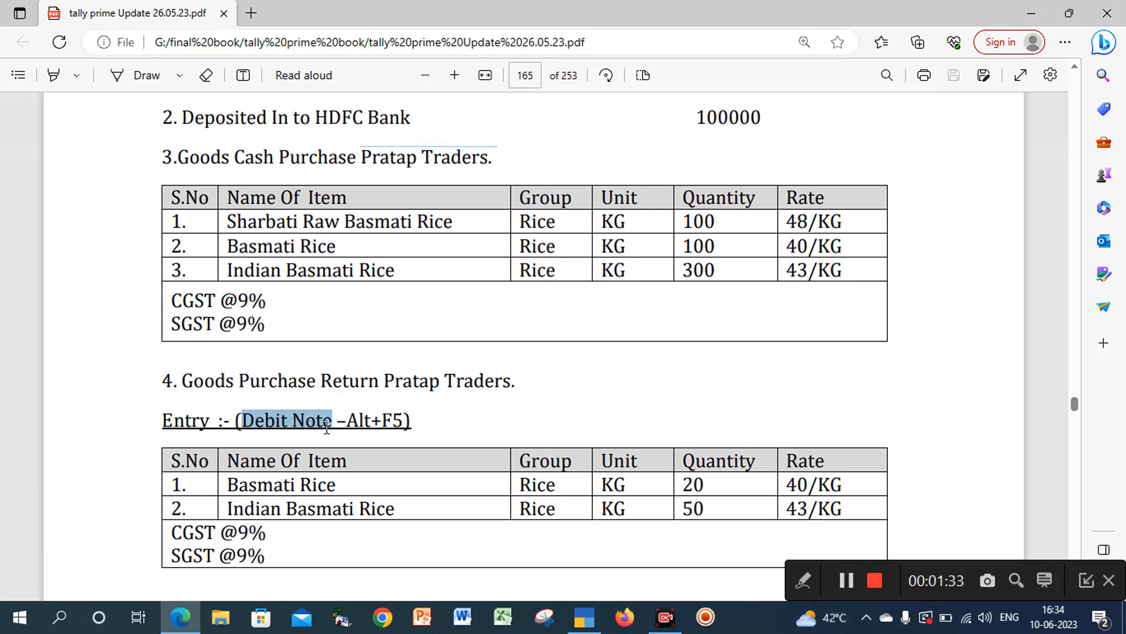
pyautogui.click(359, 420)
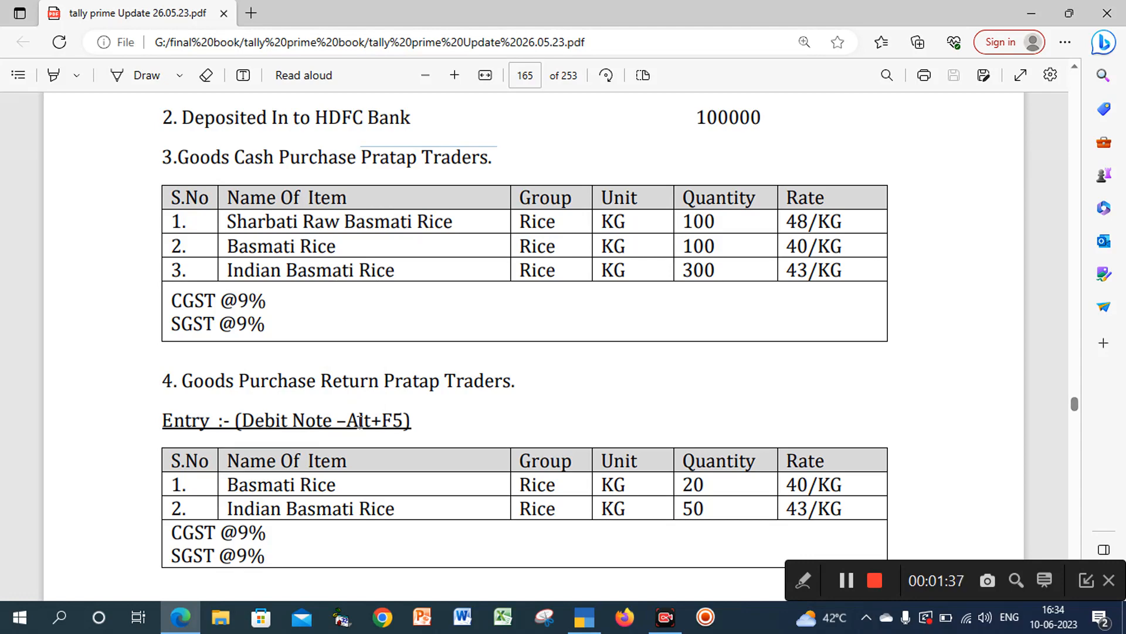
# - Return to TallyPrime, leave the Day Book and start a new Debit Note voucher
pyautogui.click(596, 620)
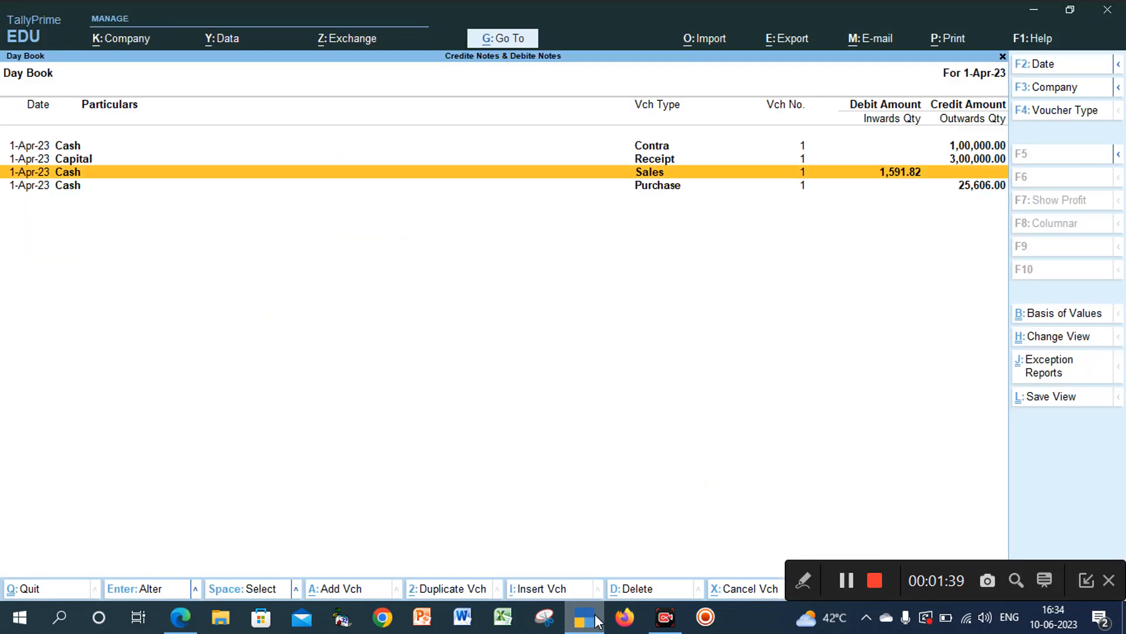
pyautogui.press('Escape')
pyautogui.press('Escape')
pyautogui.press('Escape')
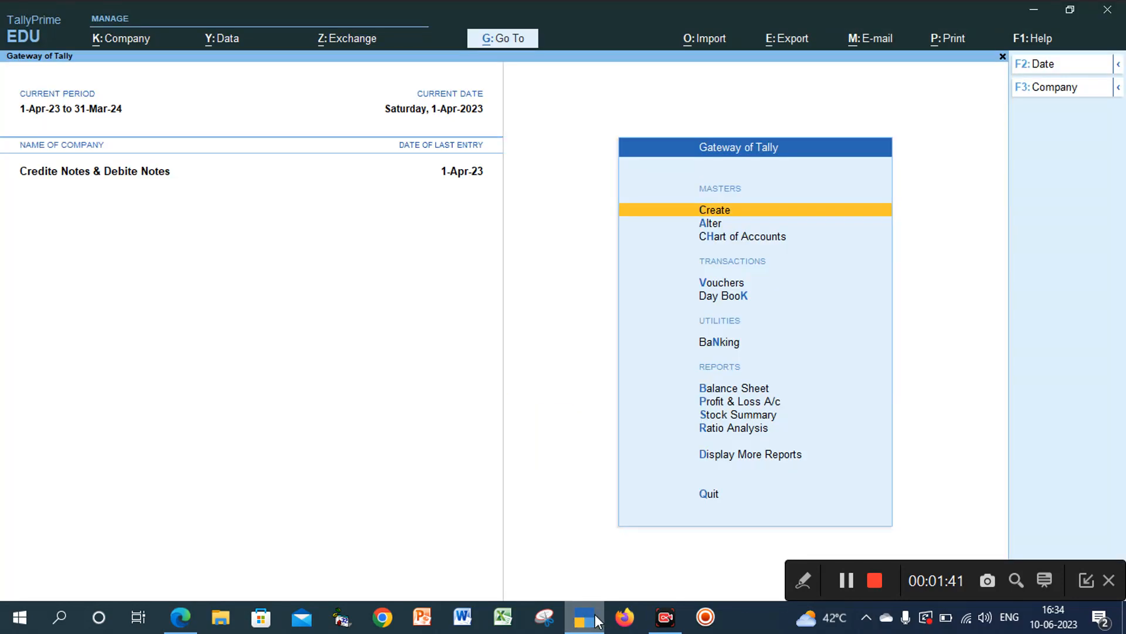
pyautogui.press('v')
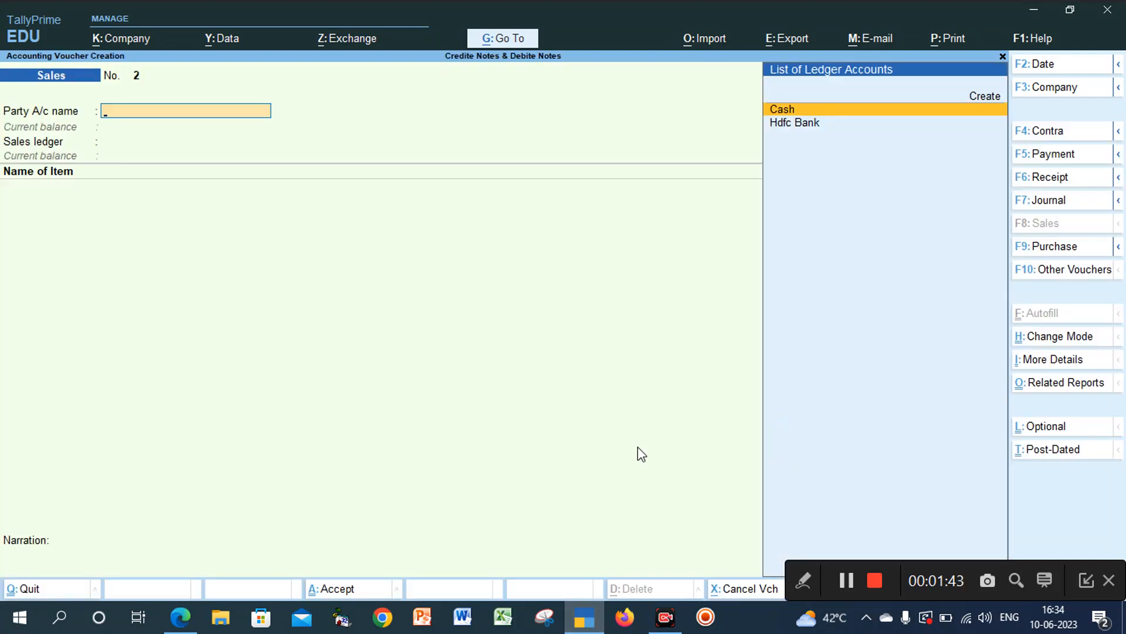
pyautogui.click(1044, 282)
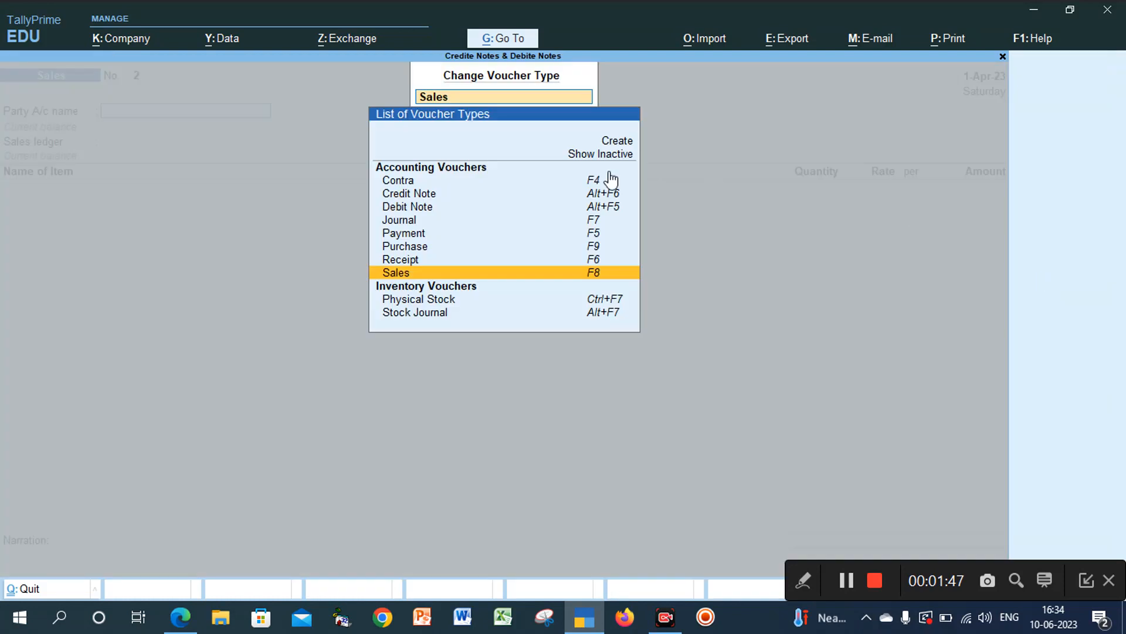
pyautogui.click(487, 215)
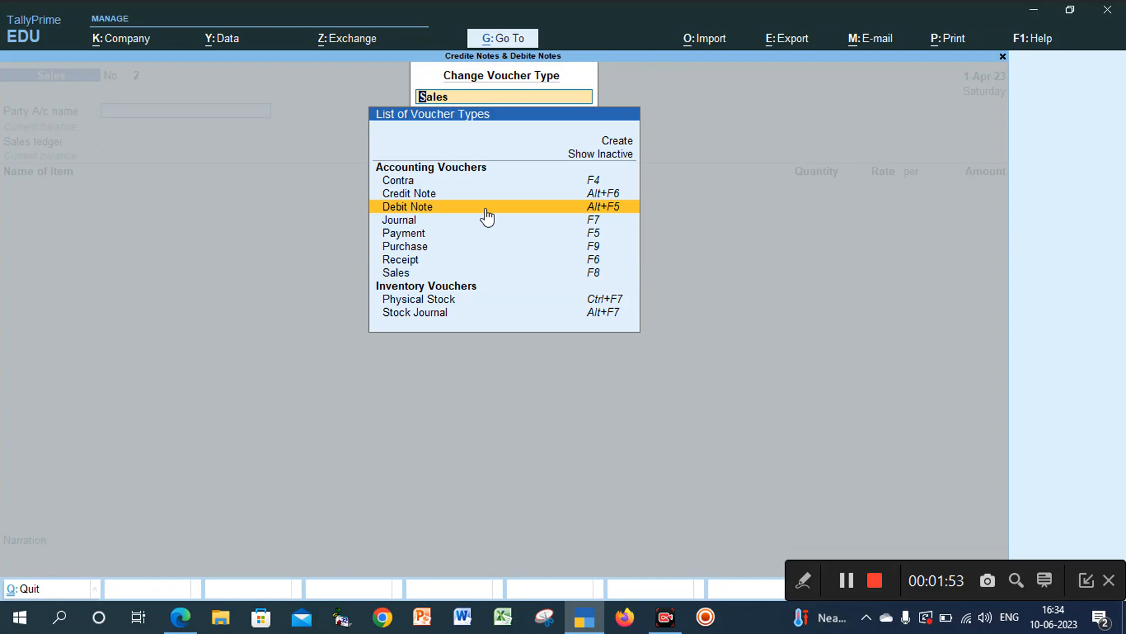
pyautogui.click(487, 215)
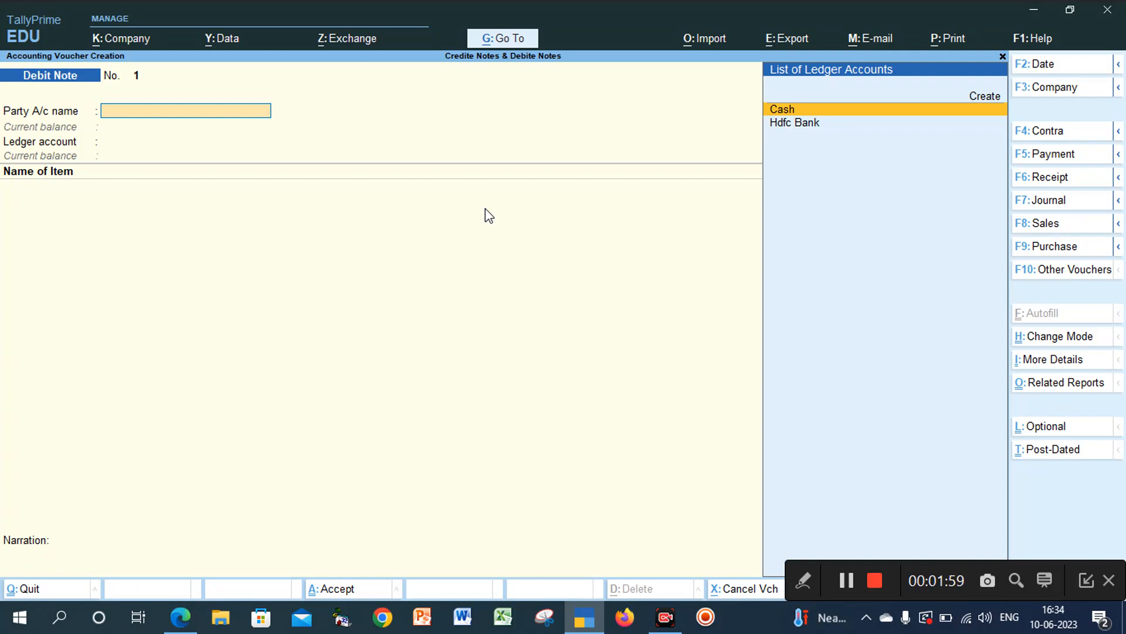
# - Check the purchase return entry in the PDF, and select Cash as the debit note's party with dispatch and original invoice details blank
pyautogui.click(180, 617)
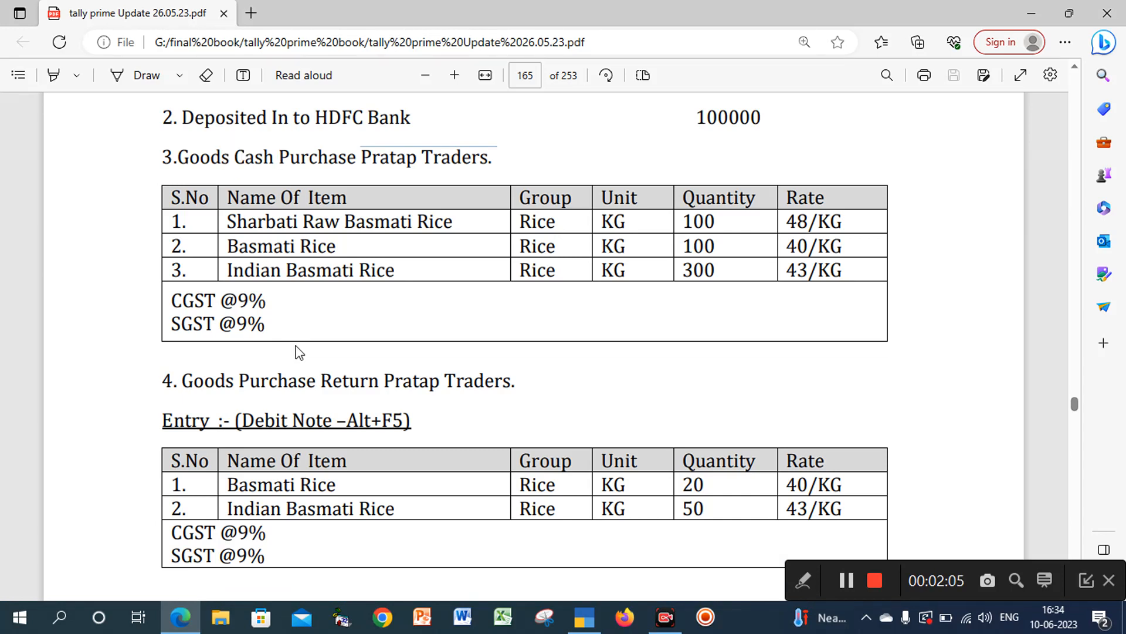
pyautogui.moveTo(316, 383); pyautogui.dragTo(421, 386)
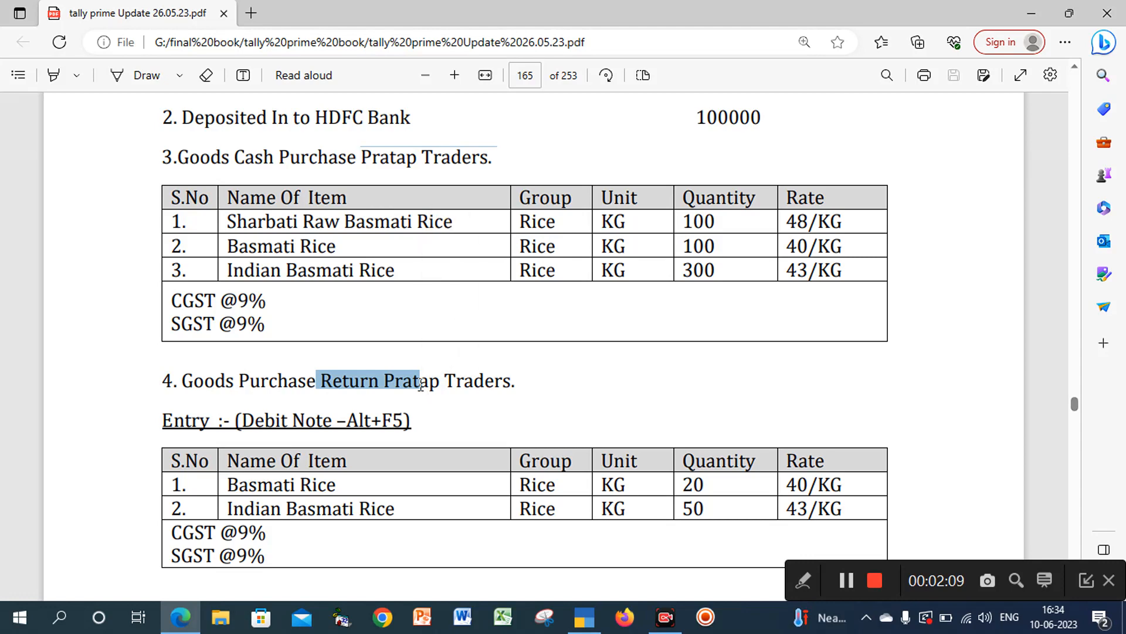
pyautogui.hotkey('alt', 'Tab')
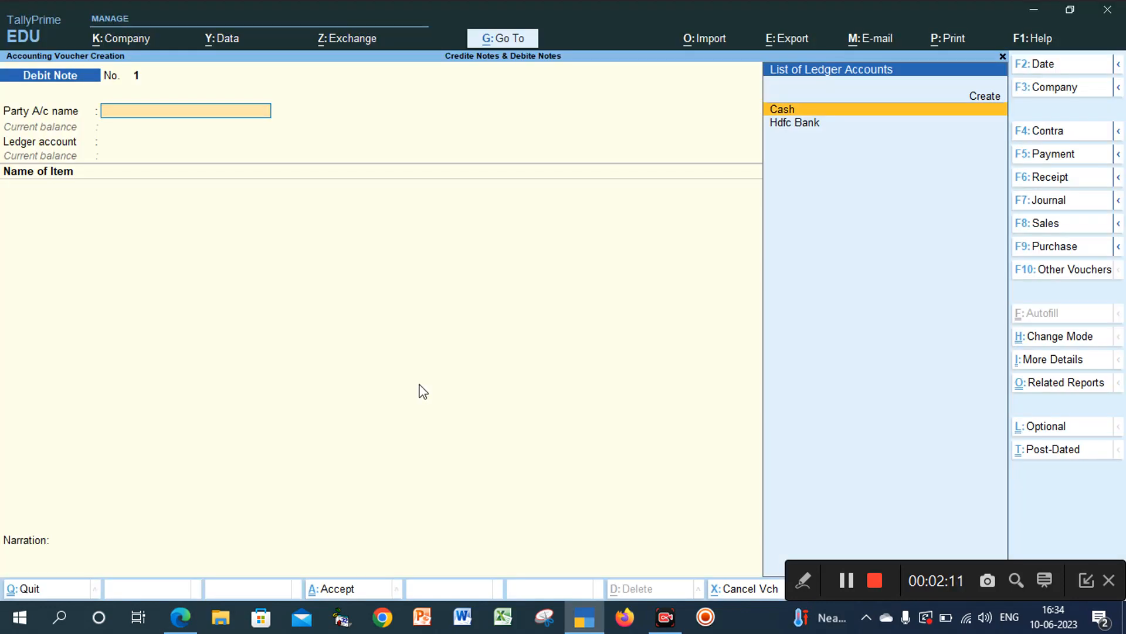
pyautogui.press('Return')
pyautogui.press('Return')
pyautogui.press('Return')
pyautogui.press('Return')
pyautogui.press('Return')
pyautogui.press('Return')
pyautogui.press('Return')
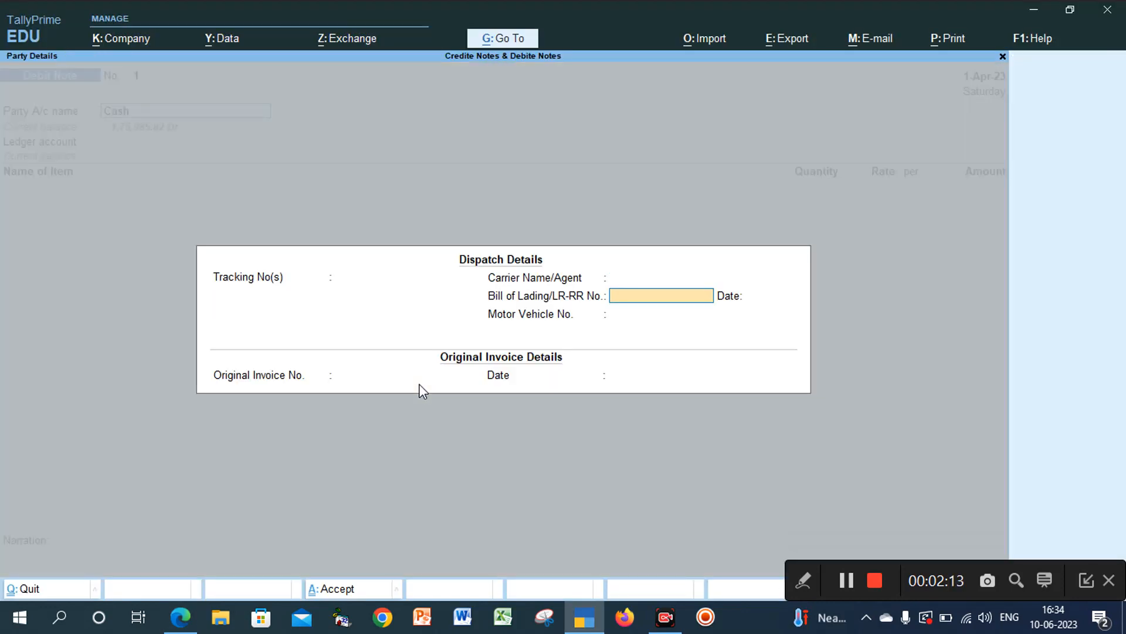
pyautogui.press('Return')
pyautogui.press('Return')
pyautogui.press('Return')
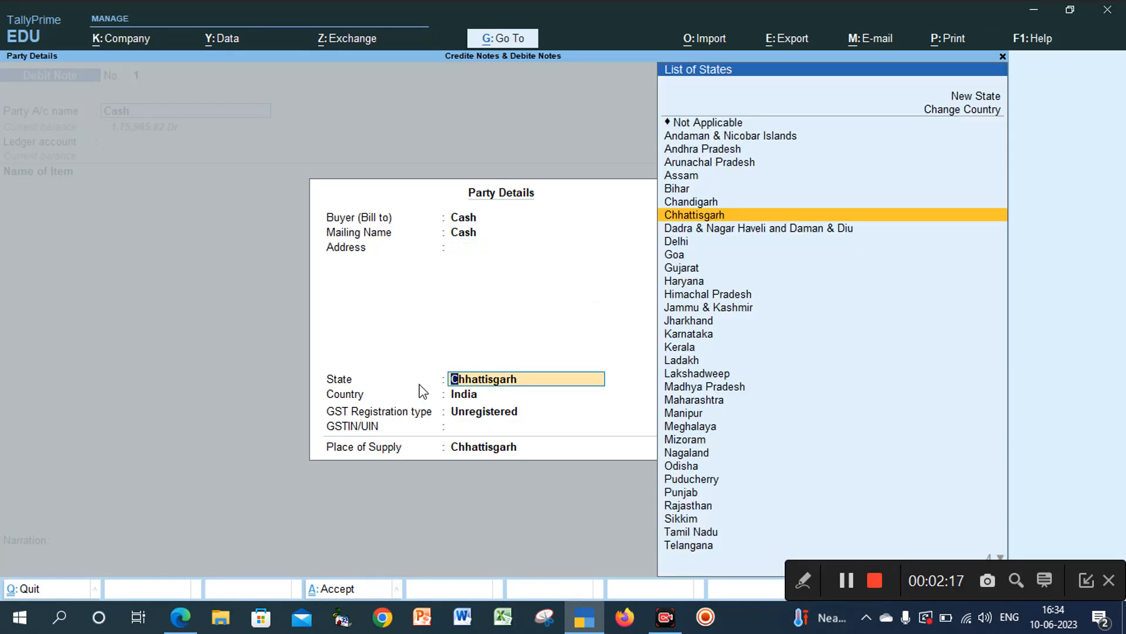
# - Set the party's GST registration type to Regular, keeping Chhattisgarh as state and place of supply and the GSTIN blank
pyautogui.press('Return')
pyautogui.press('Up')
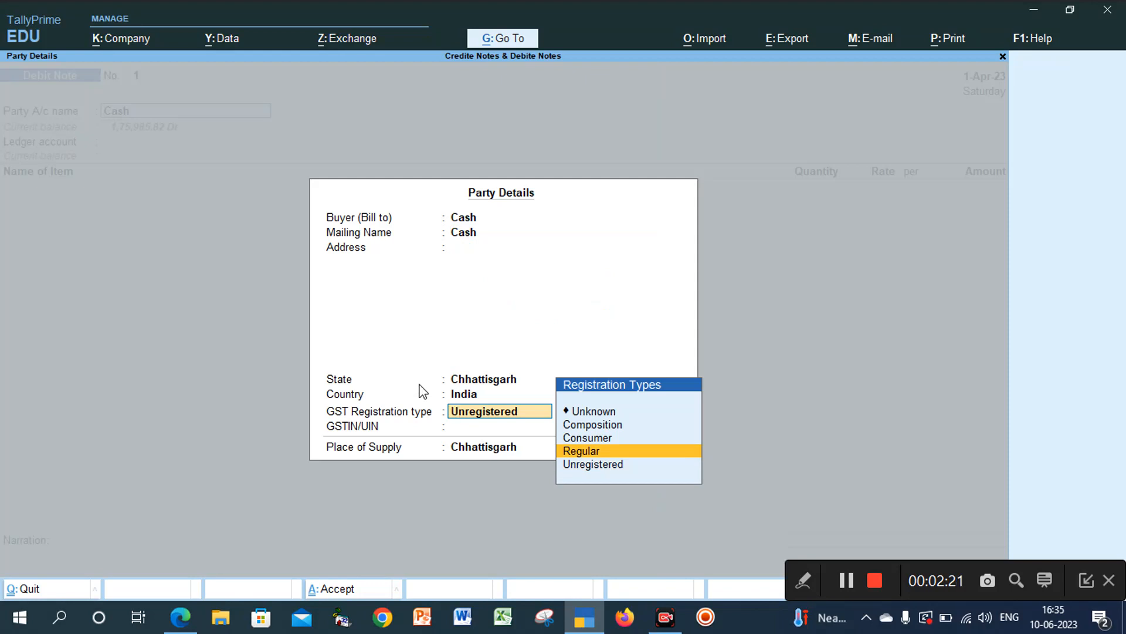
pyautogui.press('Return')
pyautogui.press('Return')
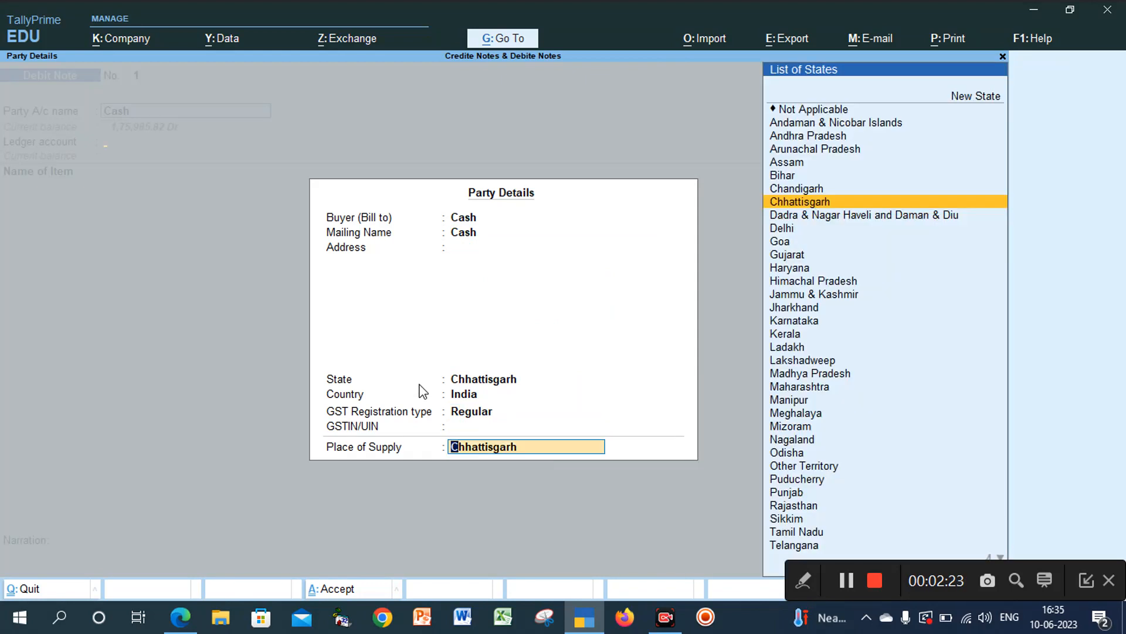
pyautogui.press('Return')
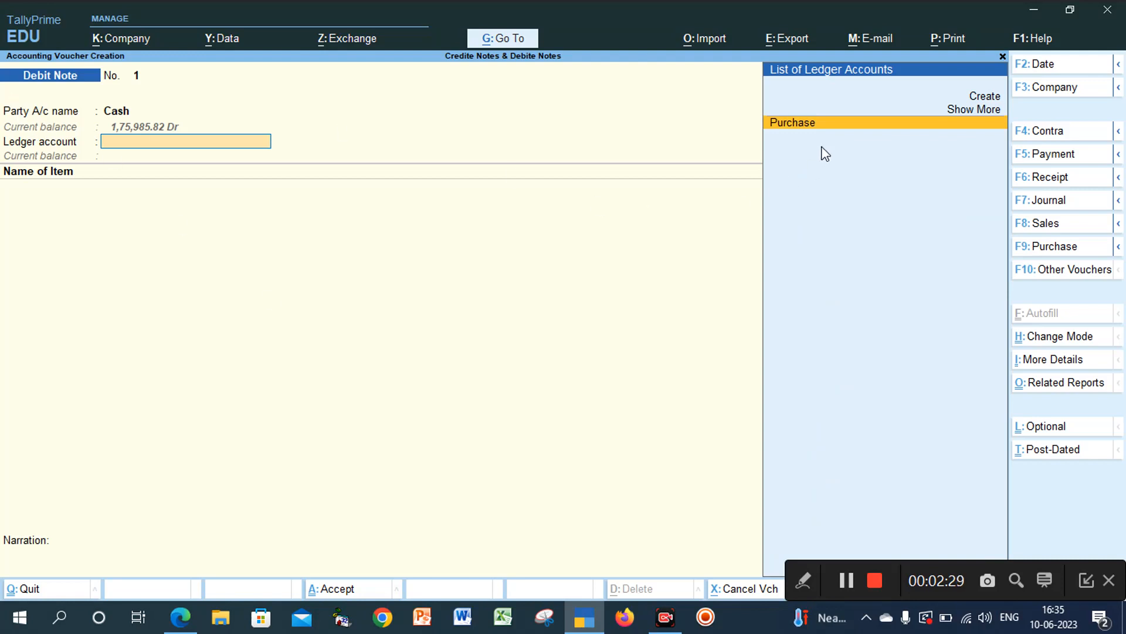
# - Create a Purchase Return ledger under Purchase Accounts and use it as the debit note's ledger account
pyautogui.press('Up')
pyautogui.press('Up')
pyautogui.press('Return')
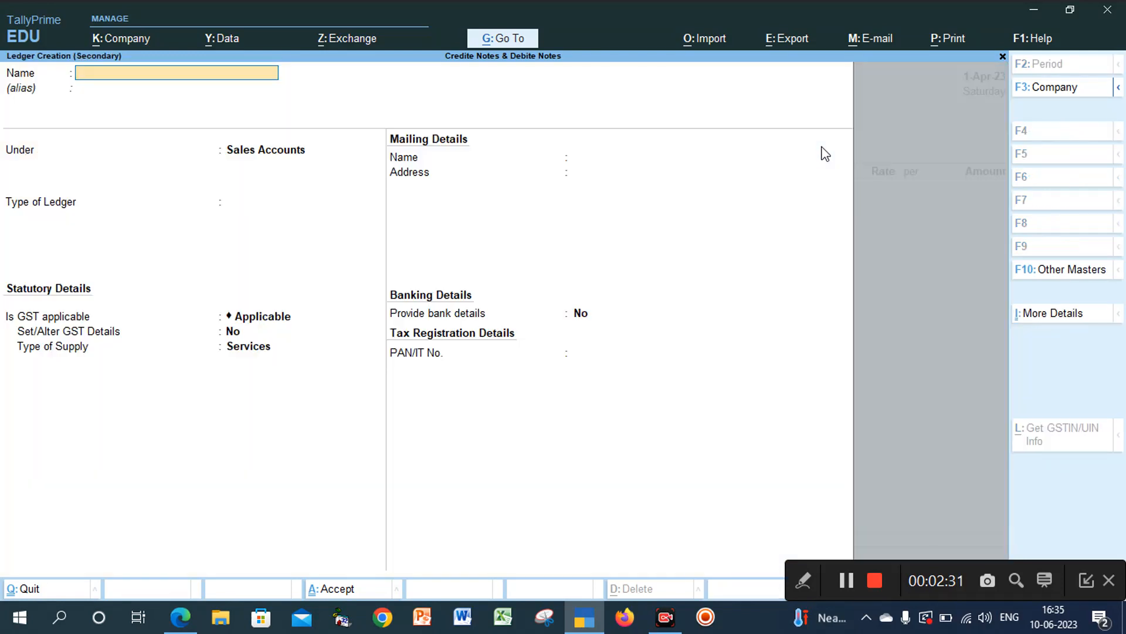
pyautogui.write('Purchase Return')
pyautogui.press('Return')
pyautogui.press('Return')
pyautogui.write('Pur')
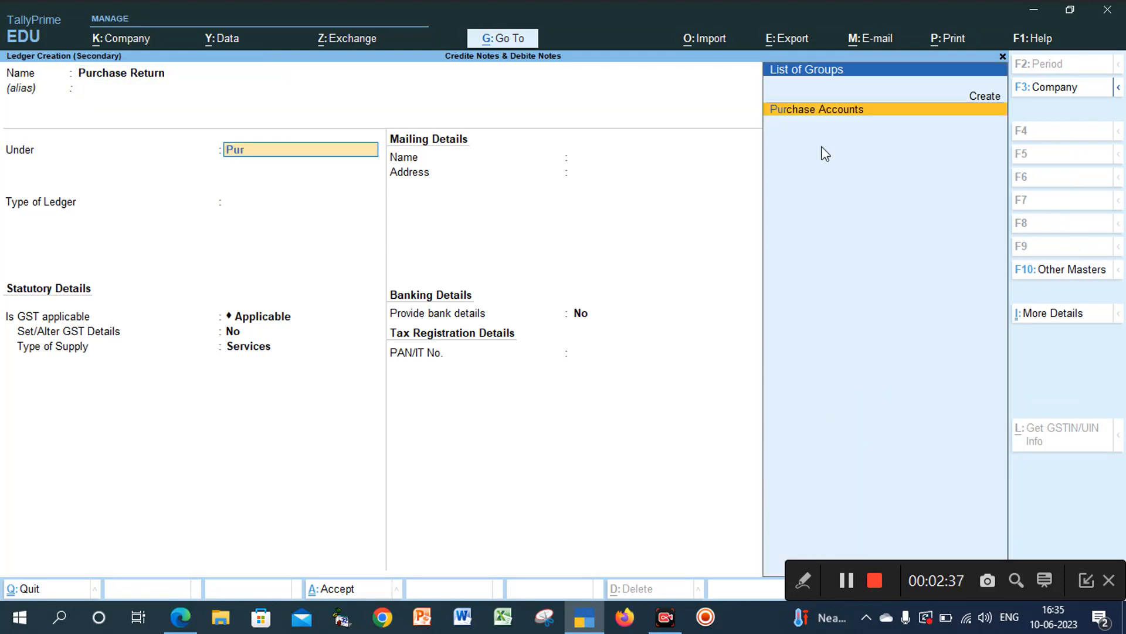
pyautogui.press('Return')
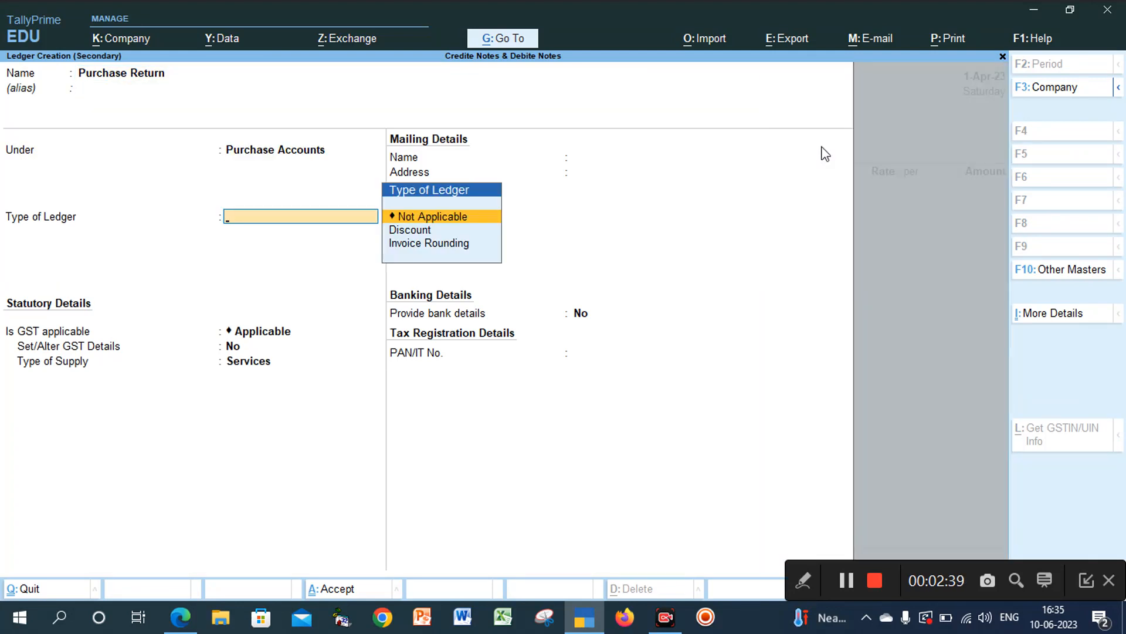
pyautogui.hotkey('ctrl', 'a')
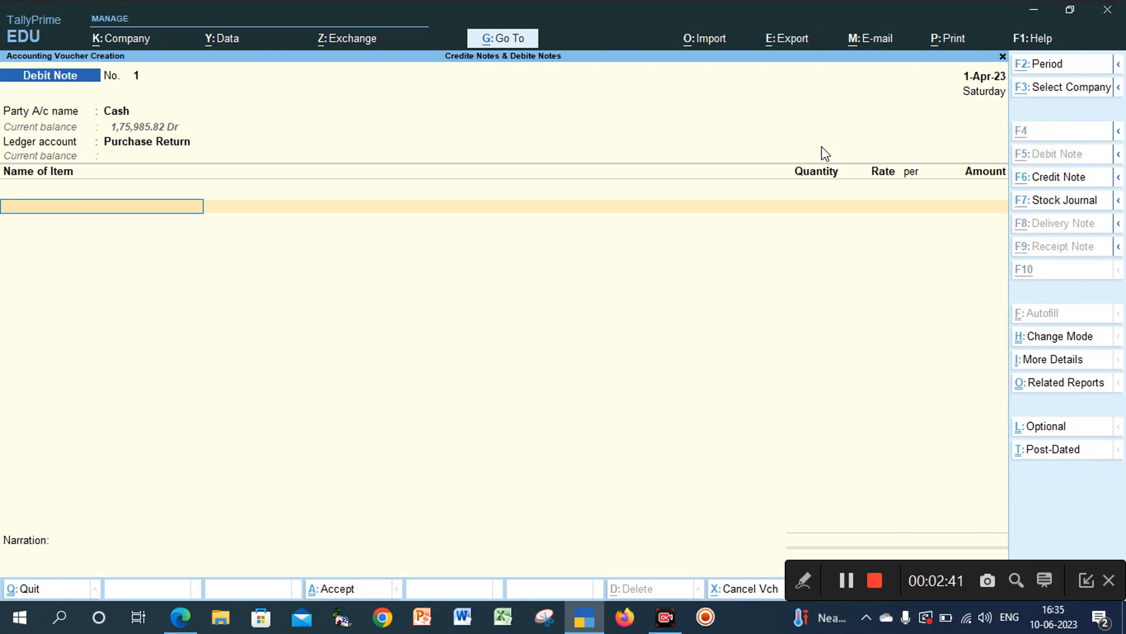
# - Check the first return item in the PDF and add Basmati Rice, 20 kg at 40.00 per kg, to the debit note
pyautogui.hotkey('alt', 'Tab')
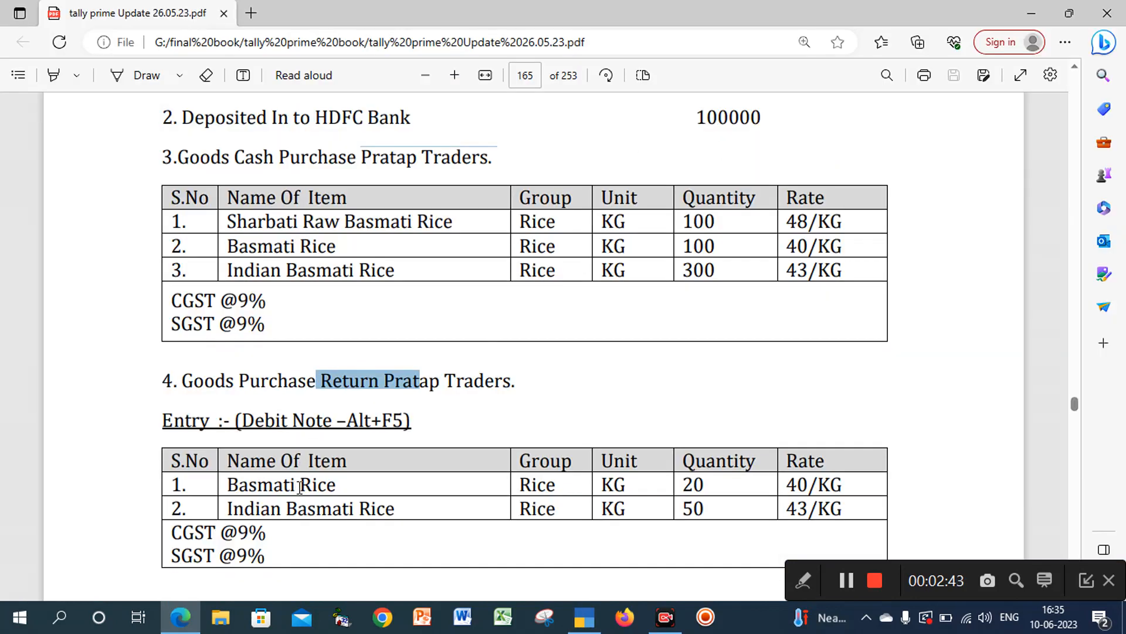
pyautogui.click(332, 484)
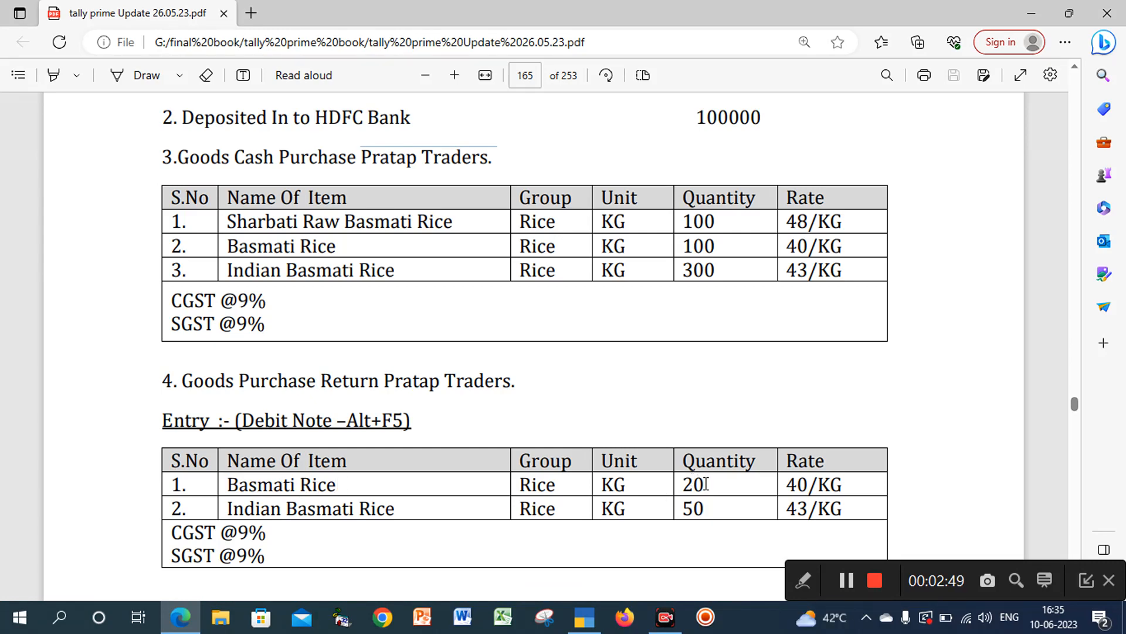
pyautogui.hotkey('alt', 'Tab')
pyautogui.write('b')
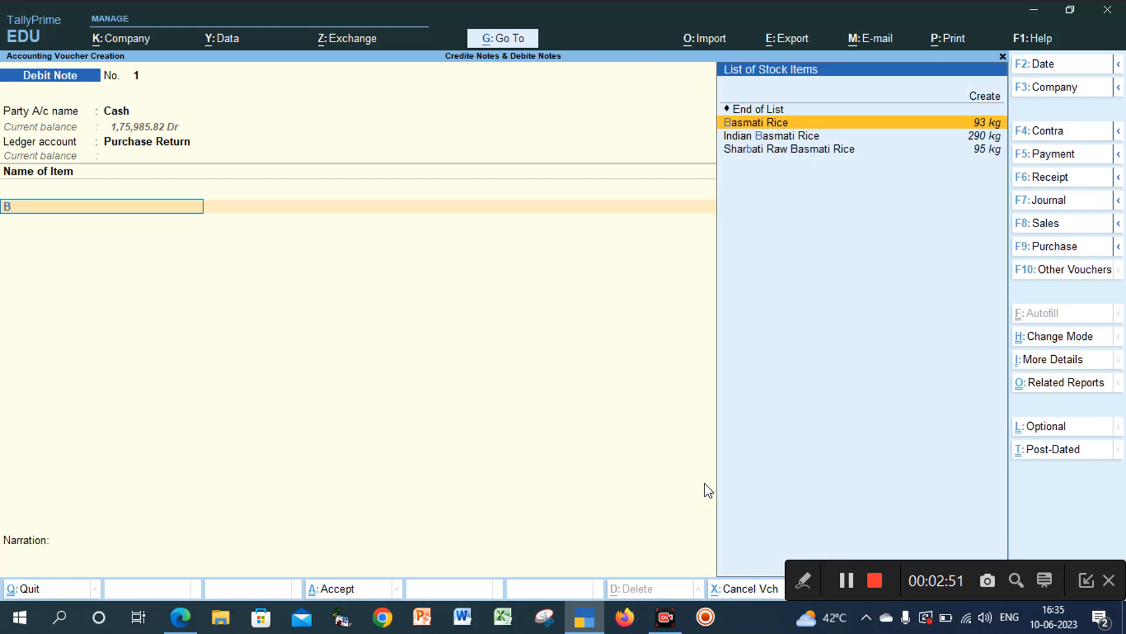
pyautogui.press('Return')
pyautogui.write('2')
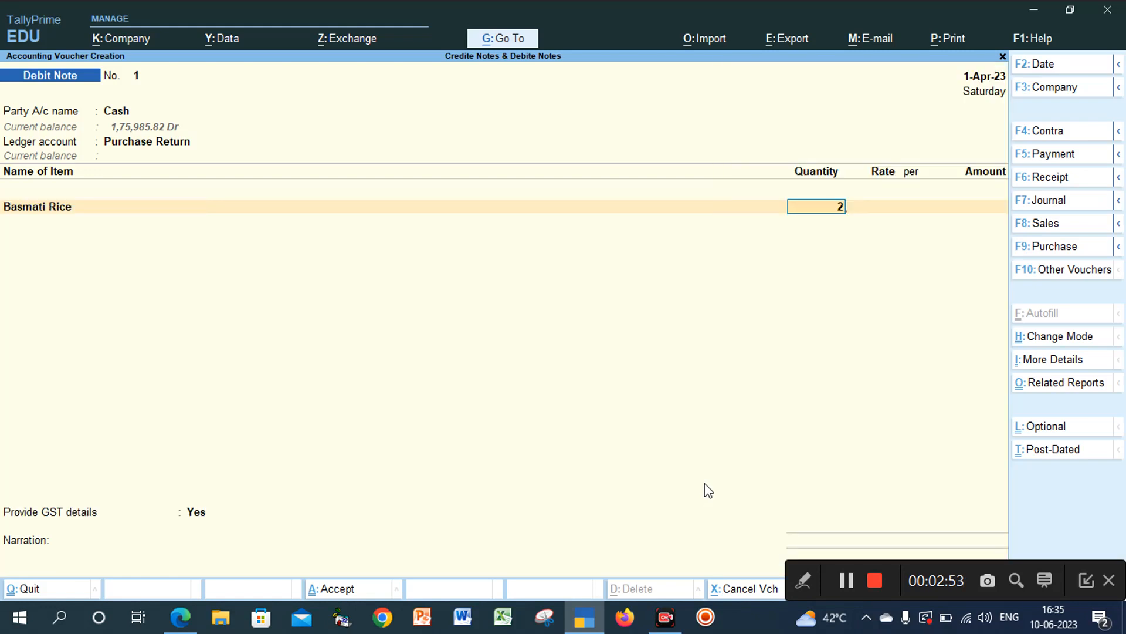
pyautogui.write('0')
pyautogui.press('Return')
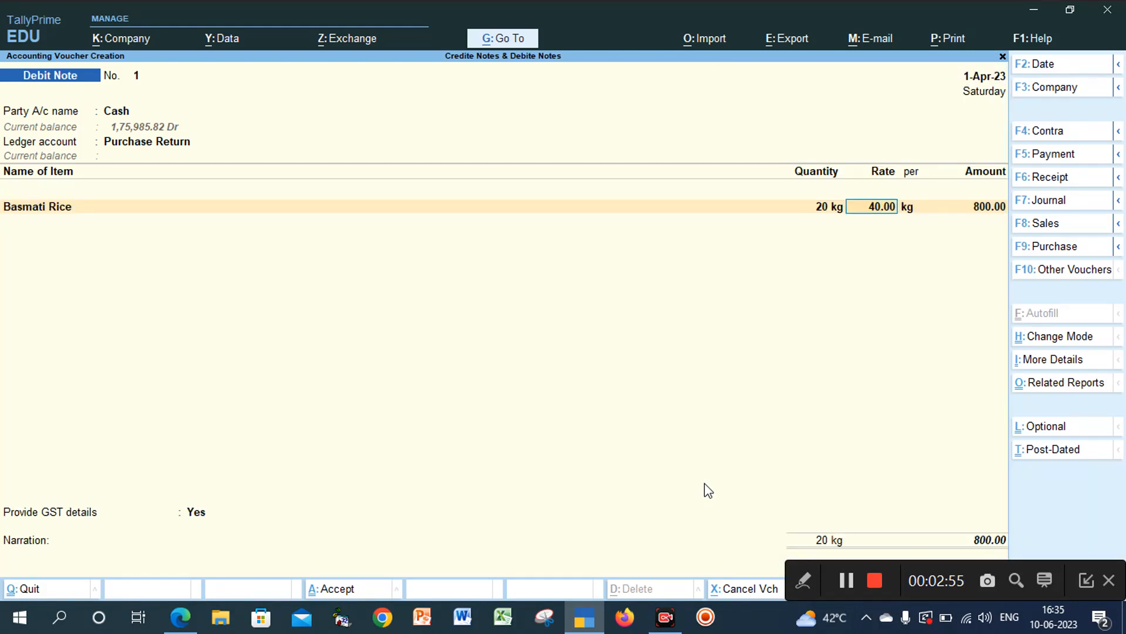
pyautogui.press('Return')
pyautogui.press('Return')
pyautogui.press('Return')
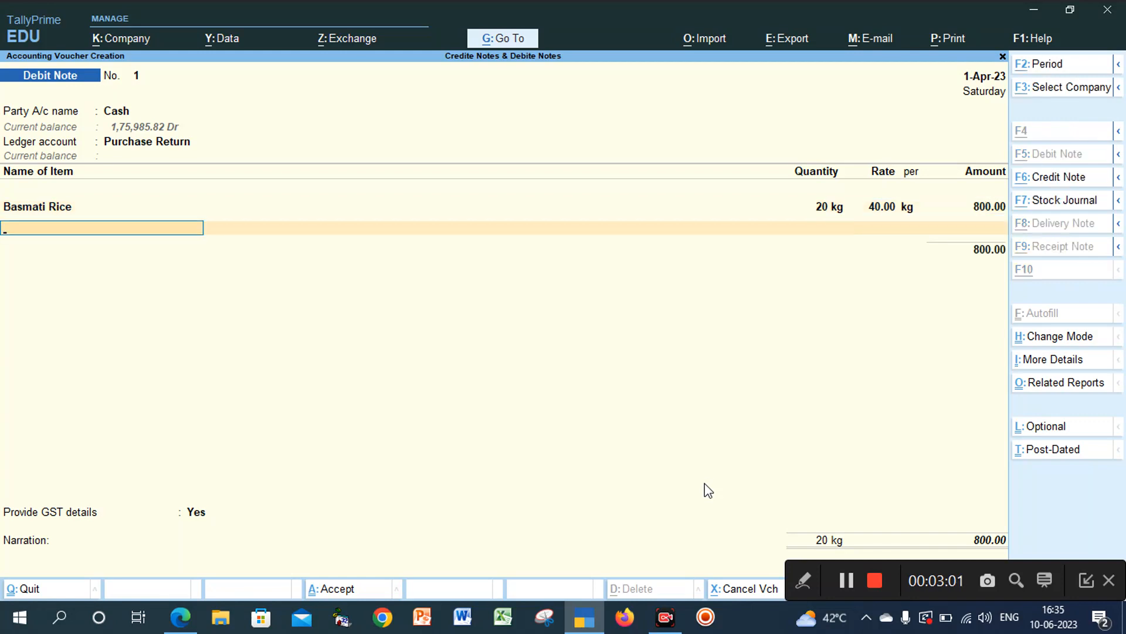
# - Check the second return item in the PDF and add Indian Basmati Rice, 50 kg at 43.00 per kg, to the debit note
pyautogui.hotkey('alt', 'Tab')
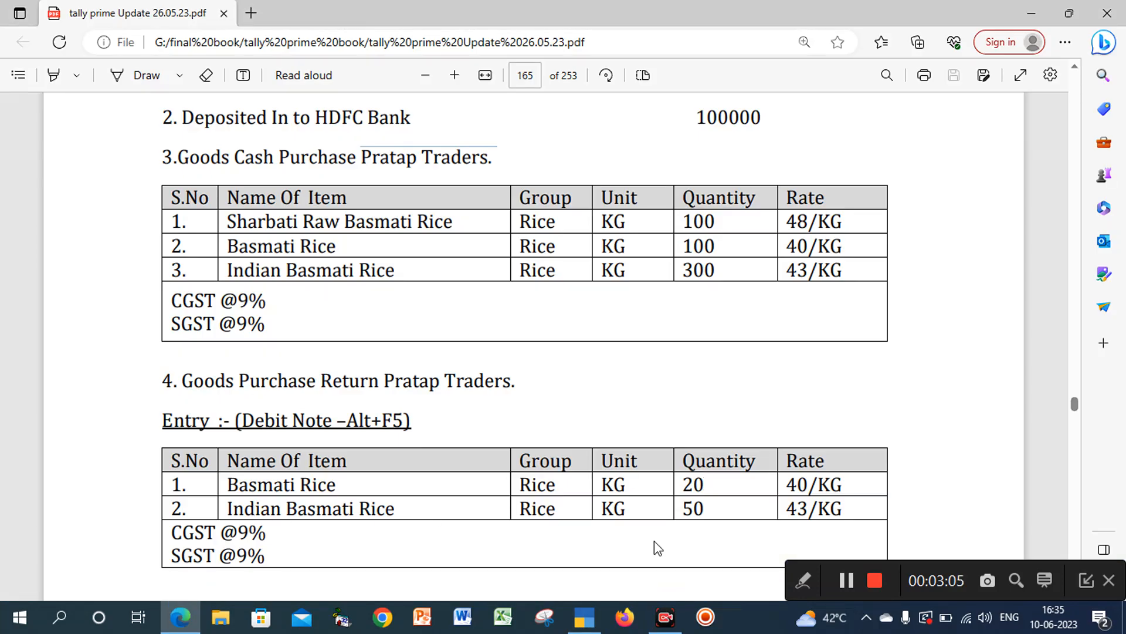
pyautogui.hotkey('alt', 'Tab')
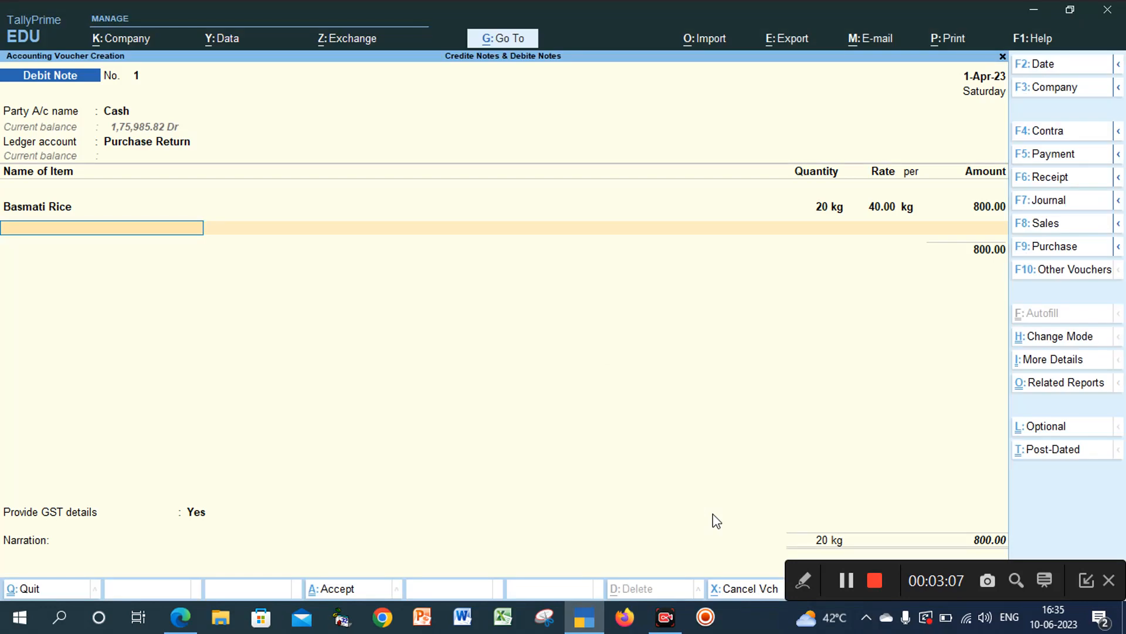
pyautogui.write('I')
pyautogui.press('Return')
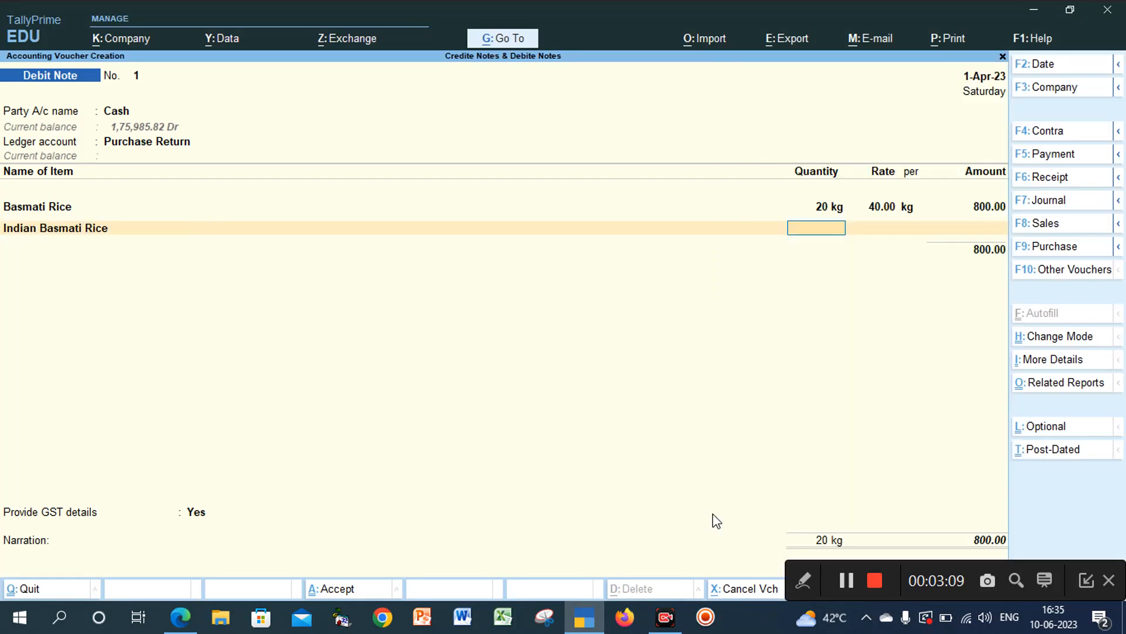
pyautogui.write('50')
pyautogui.press('Return')
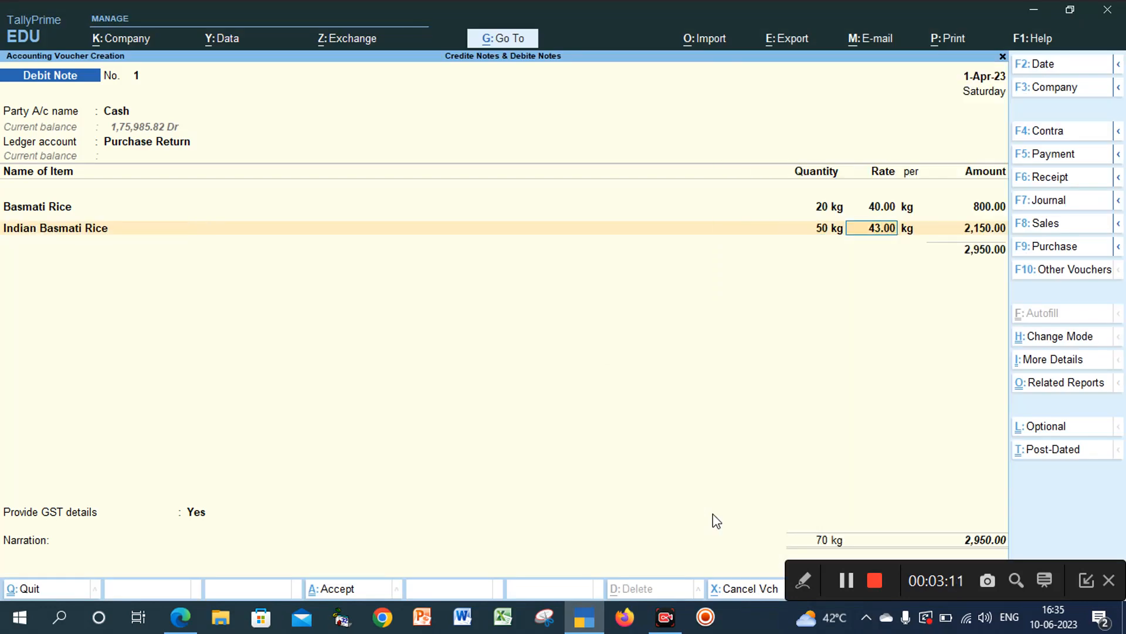
pyautogui.press('Return')
pyautogui.press('Return')
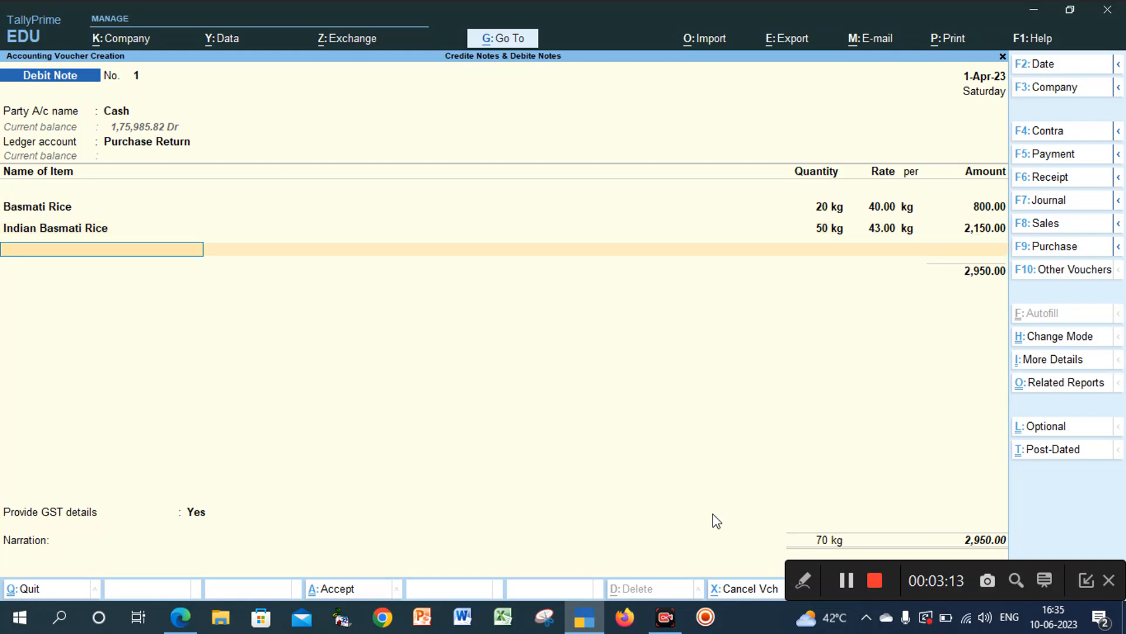
# - End the item list, apply the Cgst@9% and Sgst@9% ledgers, and save the debit note
pyautogui.press('Return')
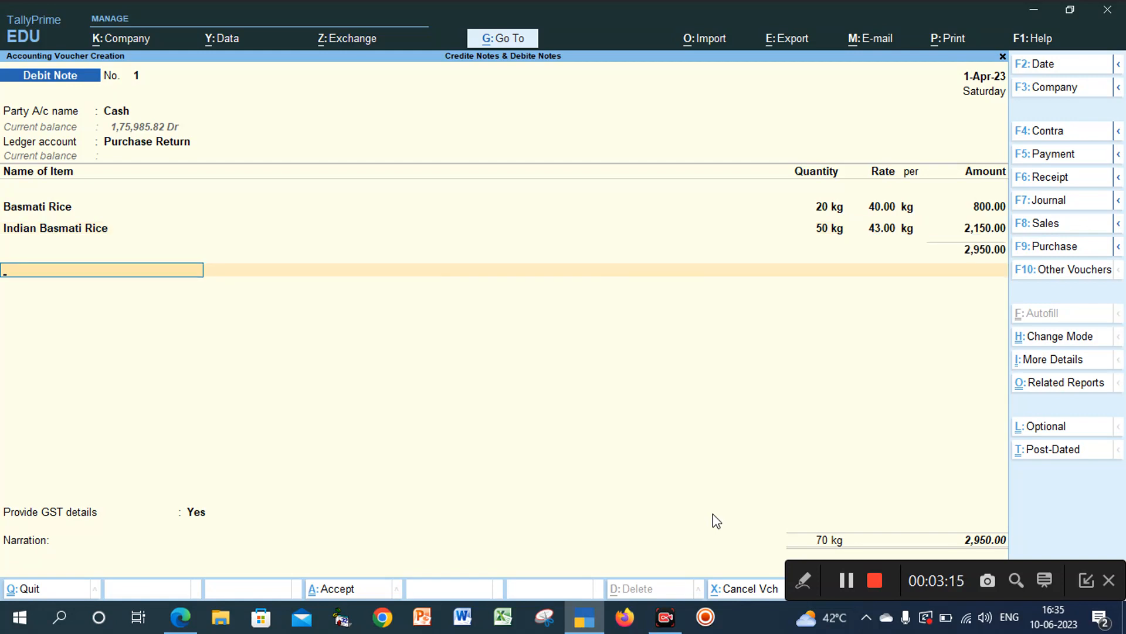
pyautogui.write('C')
pyautogui.press('Return')
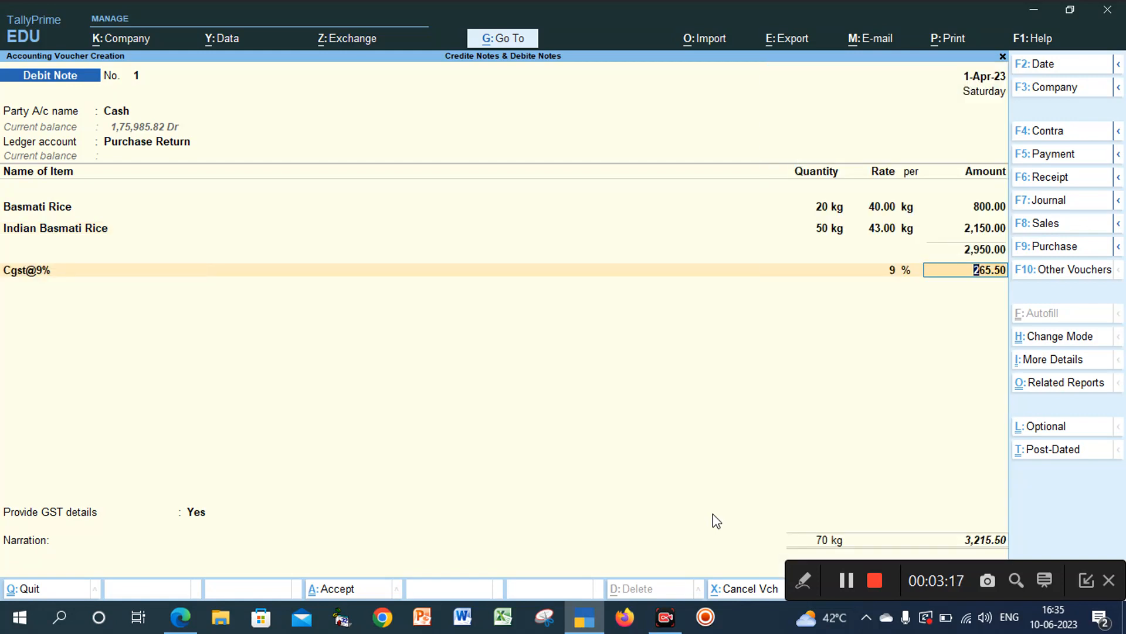
pyautogui.press('Return')
pyautogui.write('S')
pyautogui.press('Return')
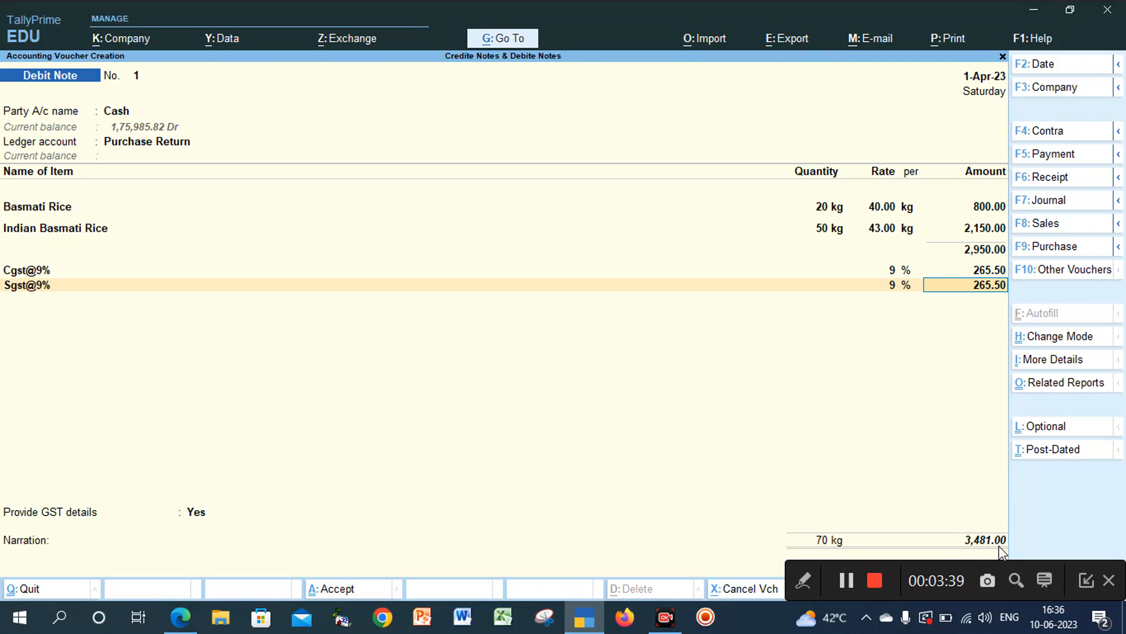
pyautogui.hotkey('ctrl', 'a')
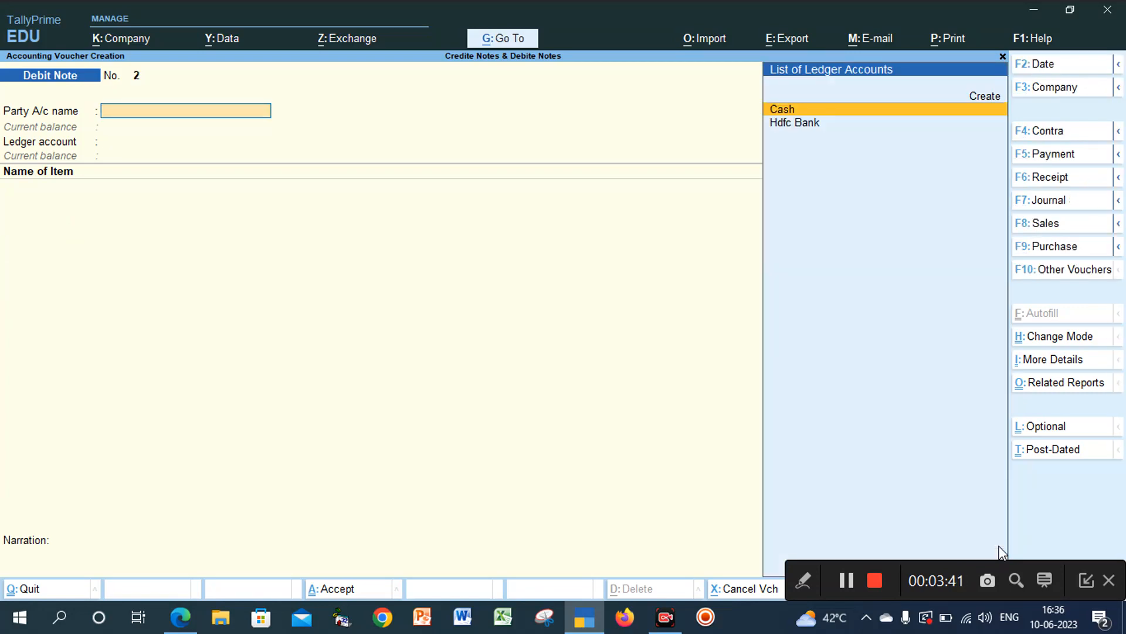
# - Check the Shriram Traders sales and sales return entries in the PDF, and change the voucher type to Credit Note
pyautogui.hotkey('alt', 'Tab')
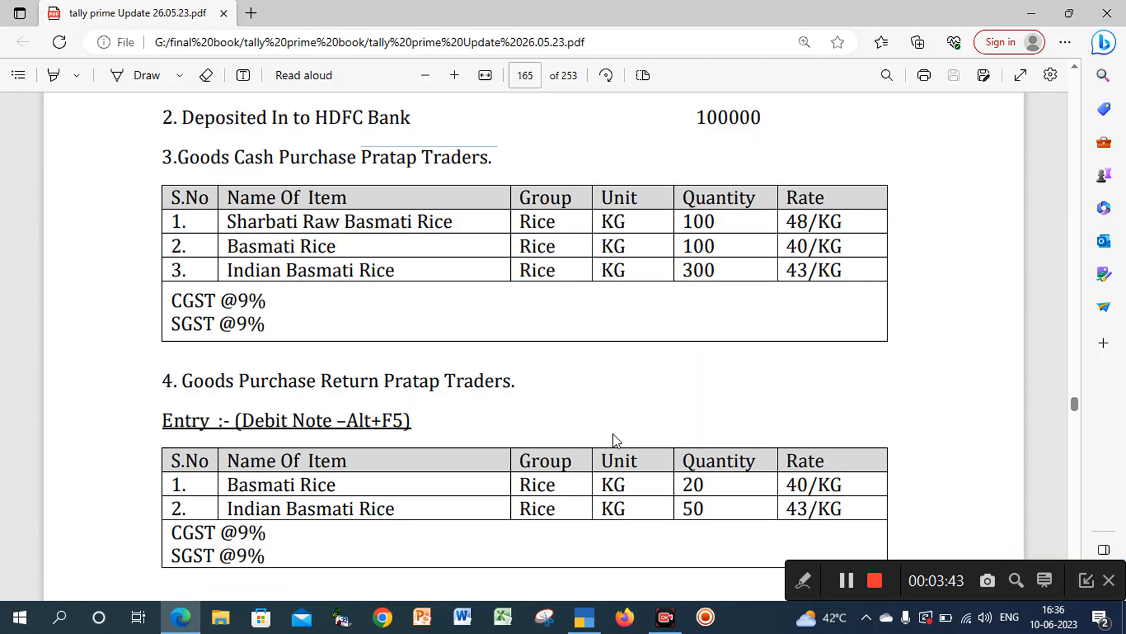
pyautogui.scroll(-3, 592, 452)
pyautogui.scroll(-3, 593, 452)
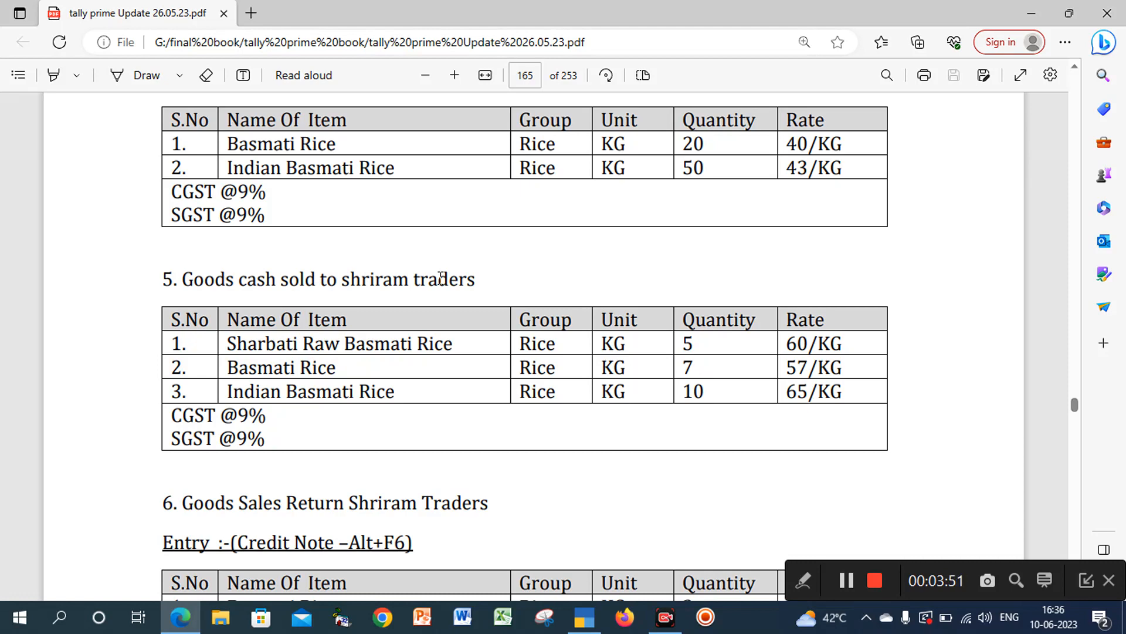
pyautogui.scroll(-2, 441, 278)
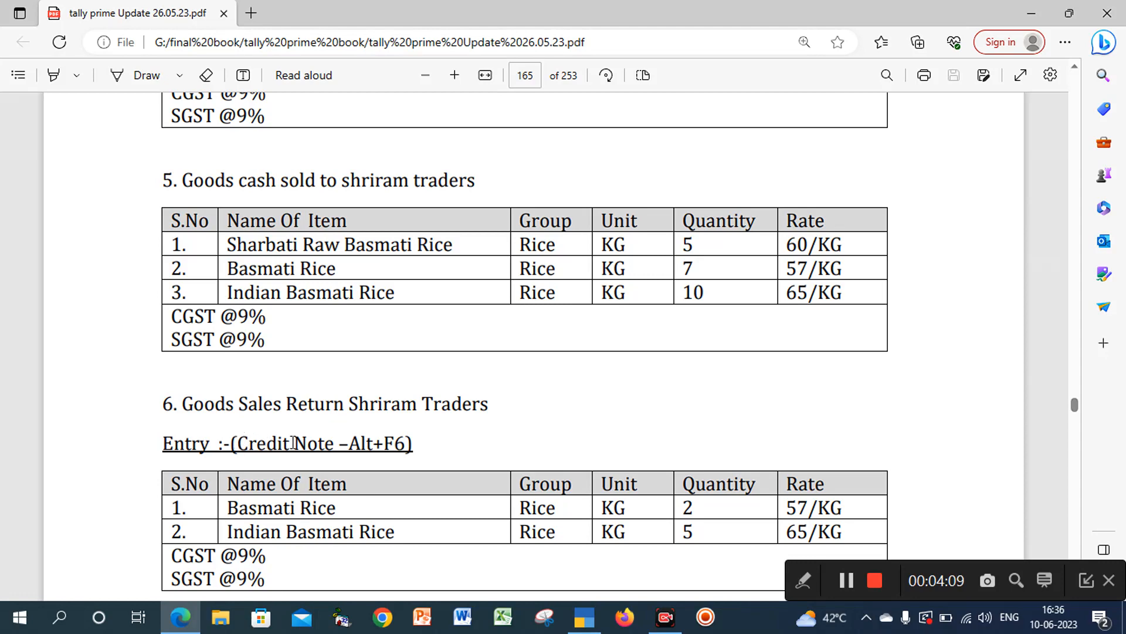
pyautogui.hotkey('alt', 'Tab')
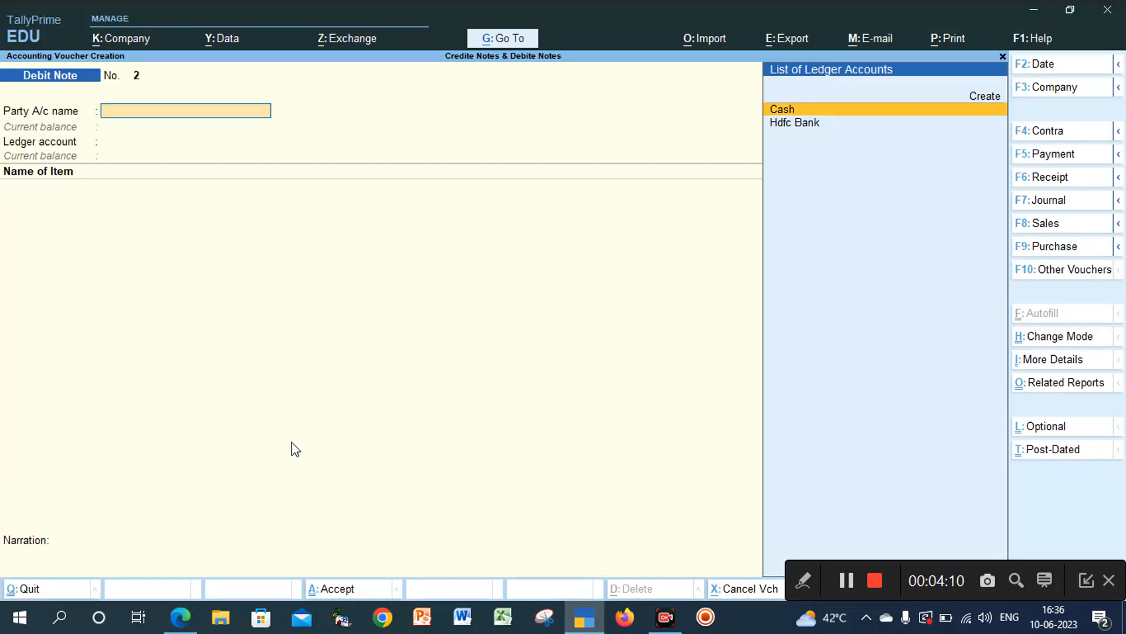
pyautogui.click(1080, 272)
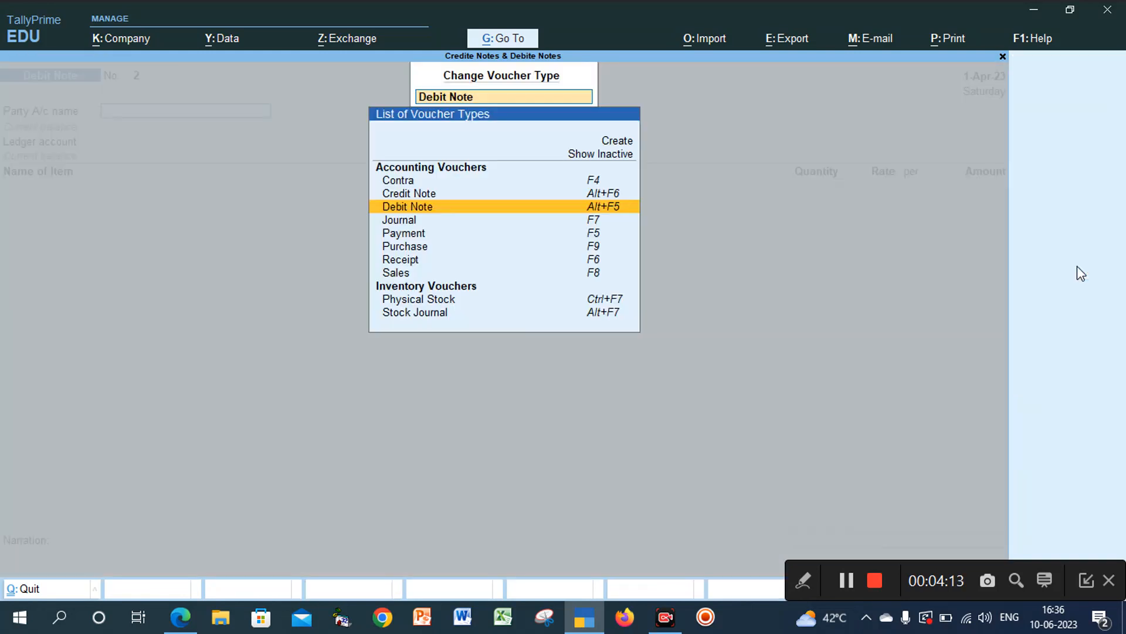
pyautogui.press('Up')
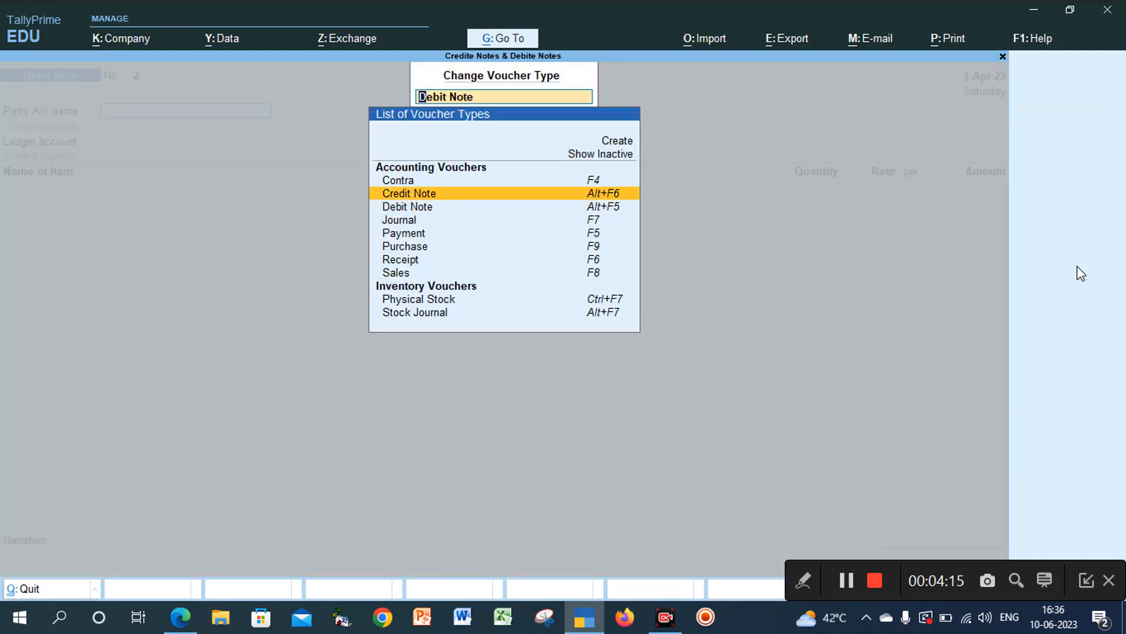
pyautogui.press('Return')
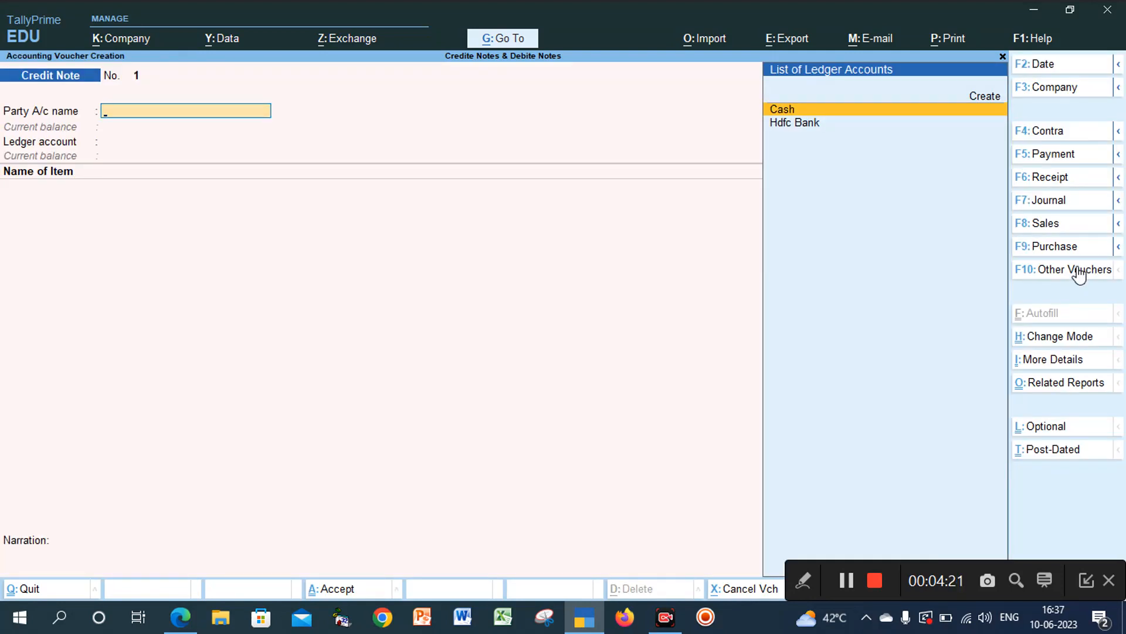
# - Select Cash as the credit note's party, leaving the receipt and original invoice details blank
pyautogui.press('Return')
pyautogui.press('Return')
pyautogui.press('Return')
pyautogui.press('Return')
pyautogui.press('Return')
pyautogui.press('Return')
pyautogui.press('Return')
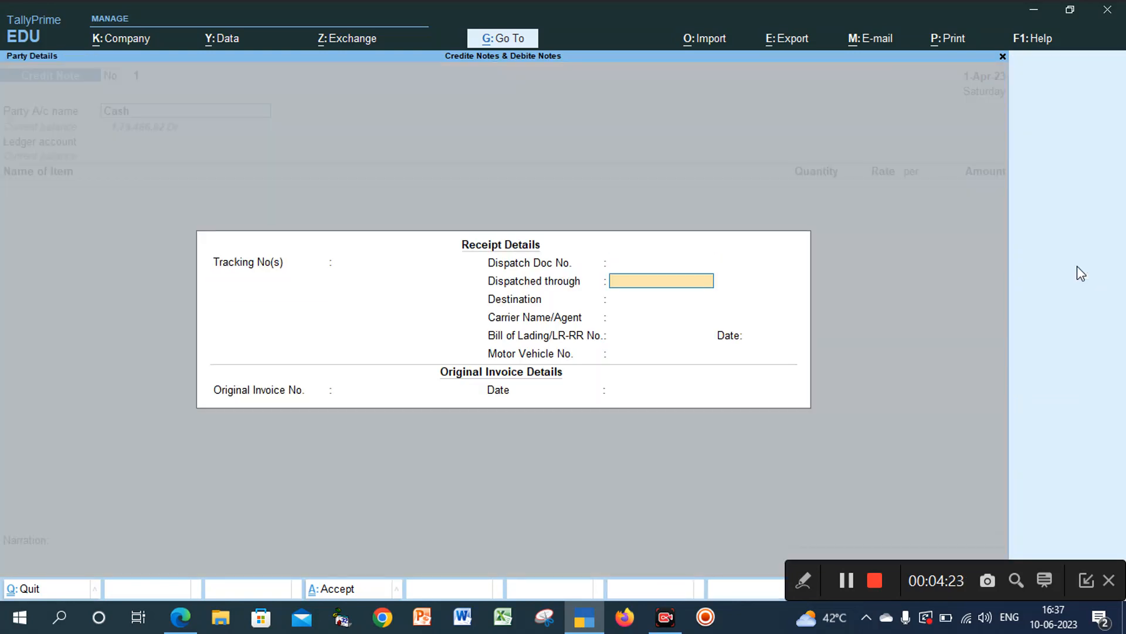
pyautogui.press('Return')
pyautogui.press('Return')
pyautogui.press('Return')
pyautogui.press('Return')
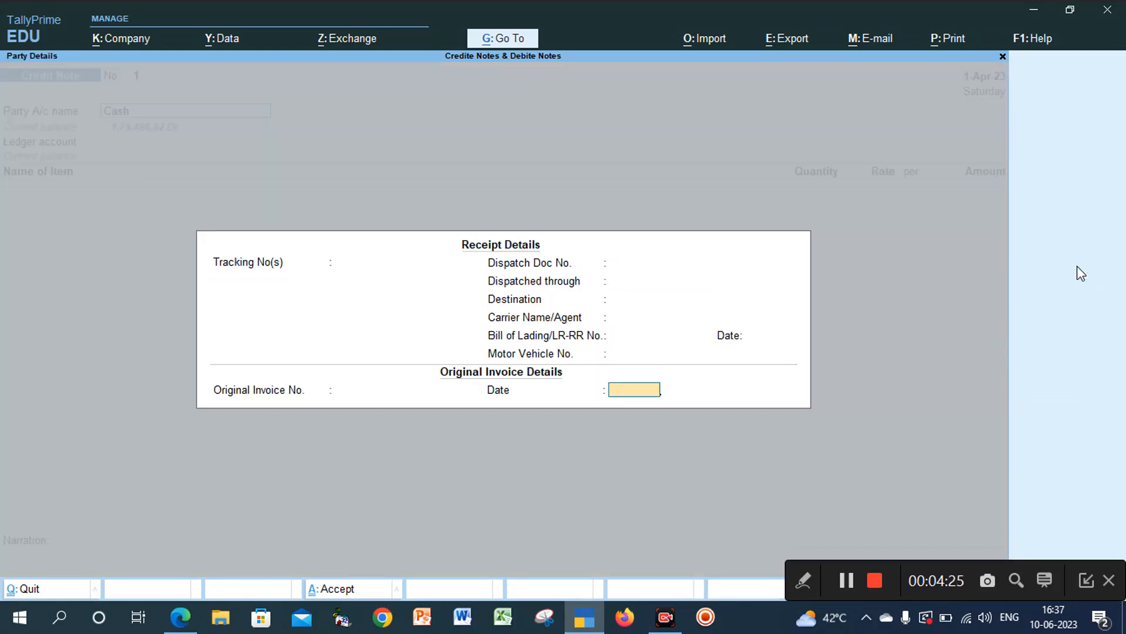
pyautogui.press('Return')
pyautogui.press('Return')
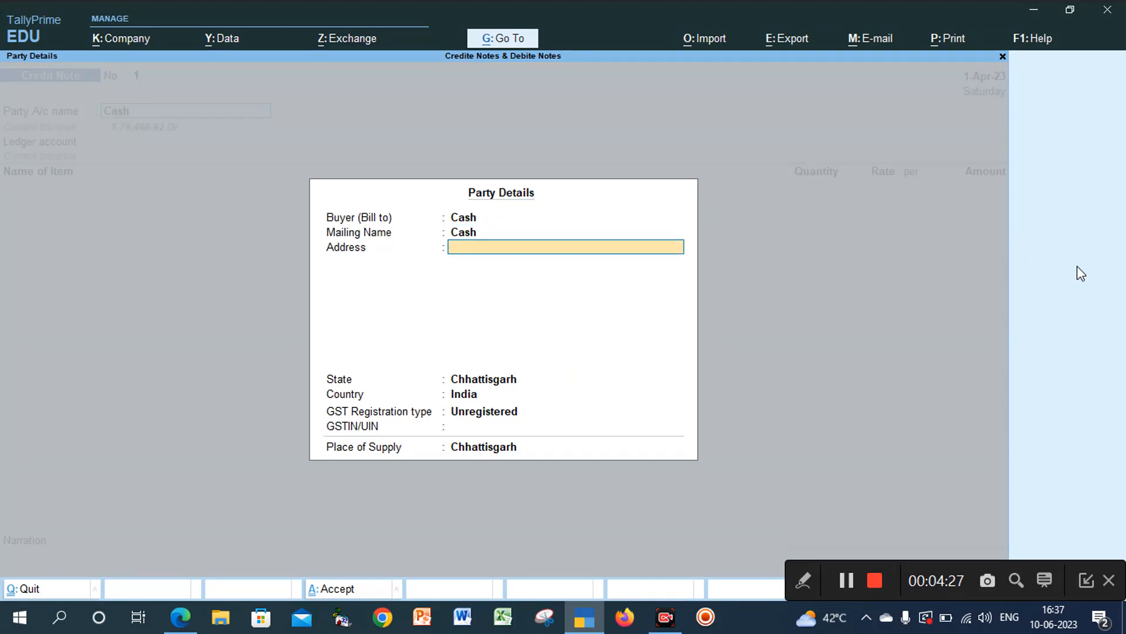
# - Set the credit note party's GST registration type to Regular, keeping Chhattisgarh as state and place of supply and the GSTIN blank
pyautogui.press('Return')
pyautogui.press('Return')
pyautogui.press('Return')
pyautogui.press('Up')
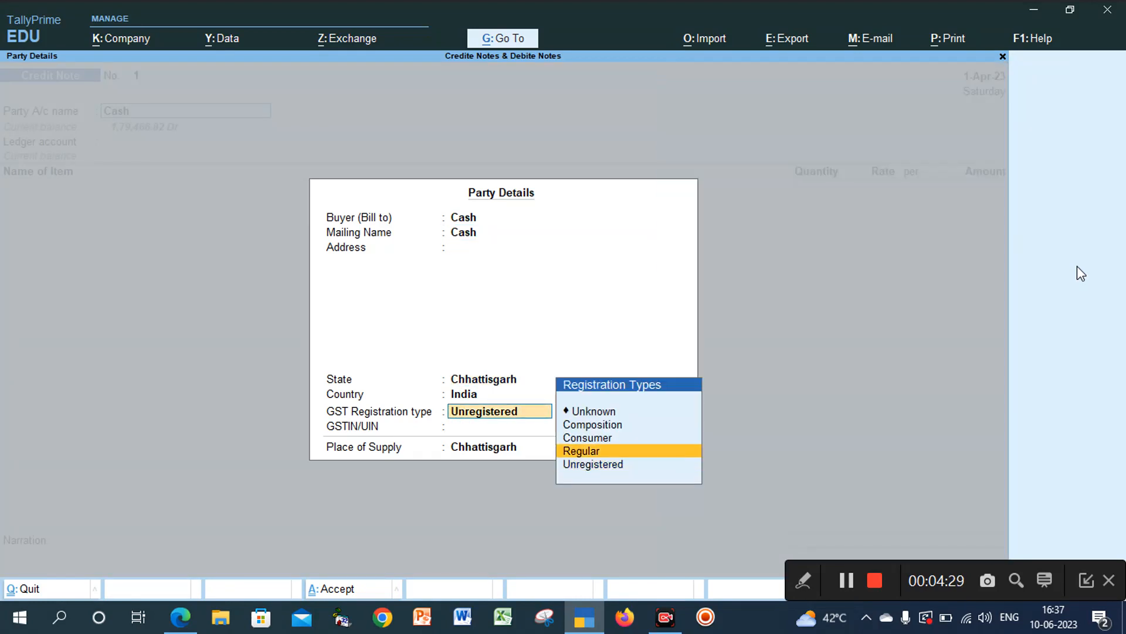
pyautogui.press('Return')
pyautogui.press('Return')
pyautogui.press('Return')
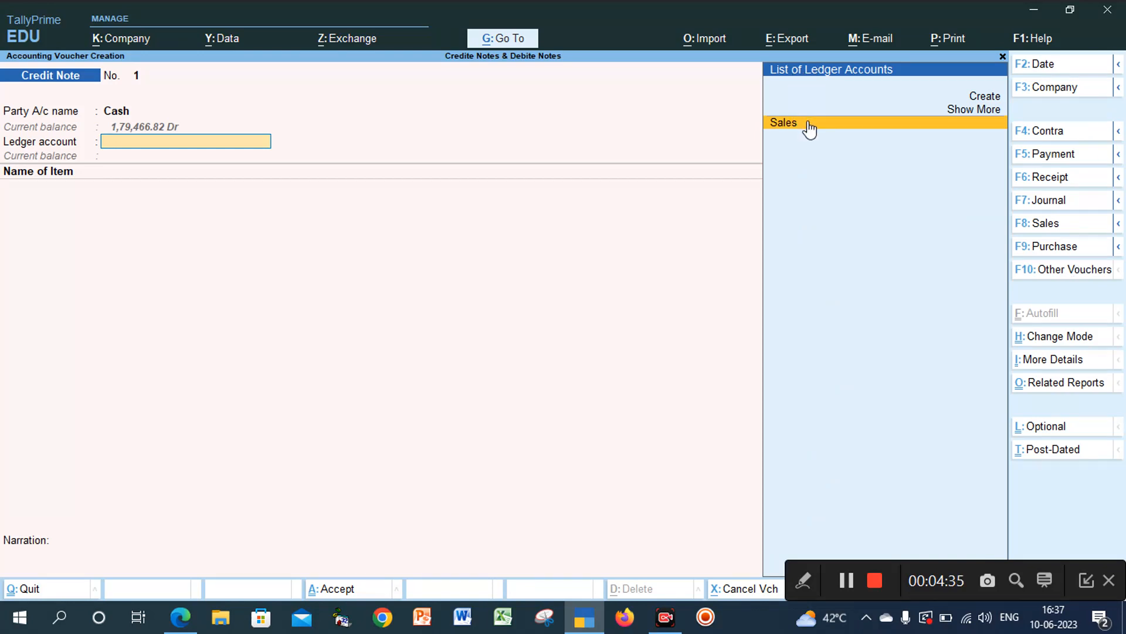
# - Create a Sales Return ledger under Sales Accounts and use it as the credit note's ledger account
pyautogui.press('Up')
pyautogui.press('Up')
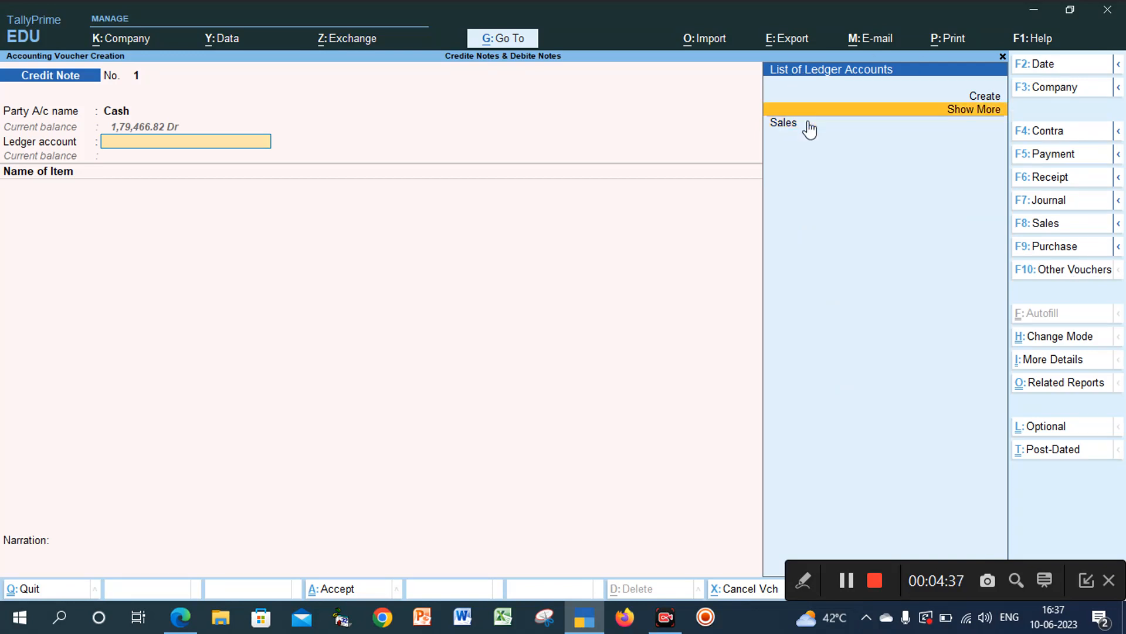
pyautogui.press('Return')
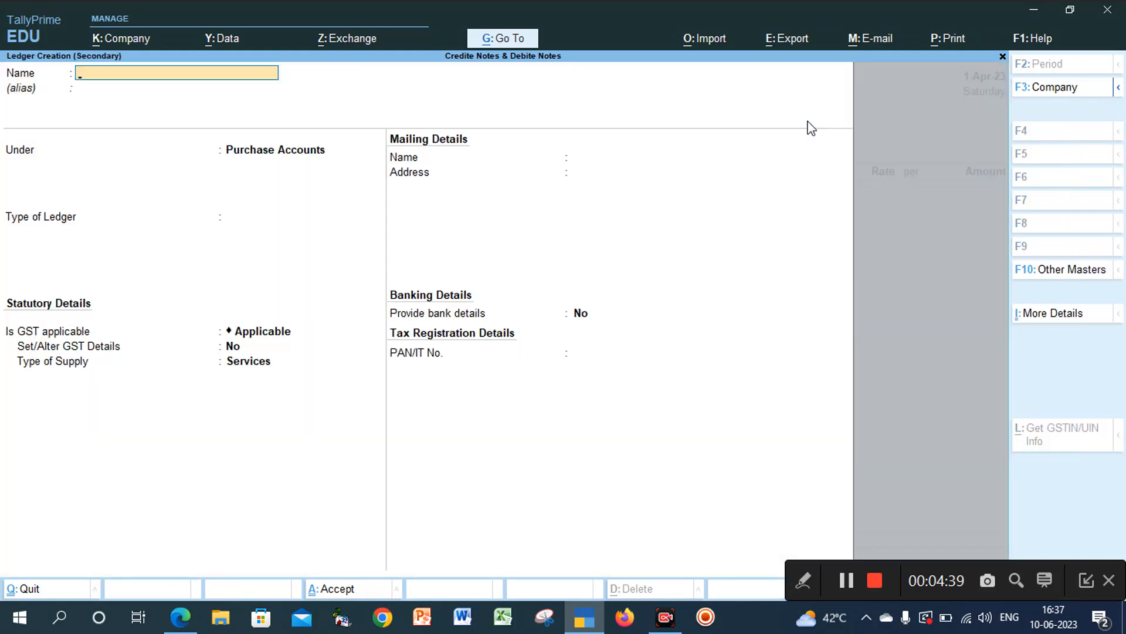
pyautogui.write('Ssale')
pyautogui.press('BackSpace')
pyautogui.write('a')
pyautogui.press('BackSpace')
pyautogui.write('les Retu')
pyautogui.press('BackSpace')
pyautogui.write('turn')
pyautogui.press('Return')
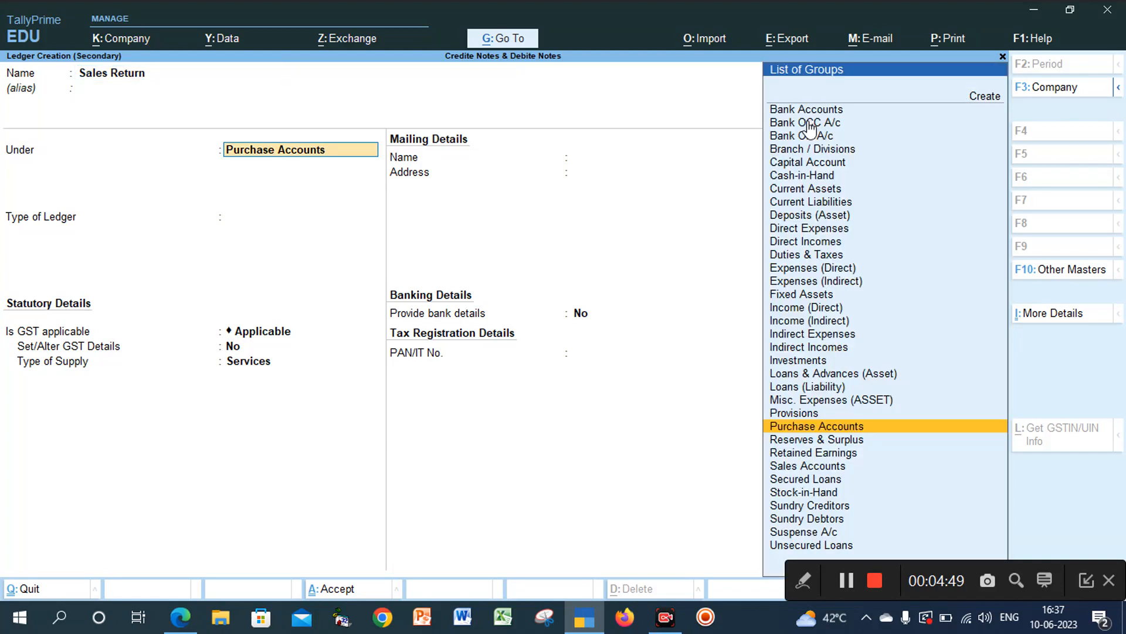
pyautogui.write('S')
pyautogui.press('Down')
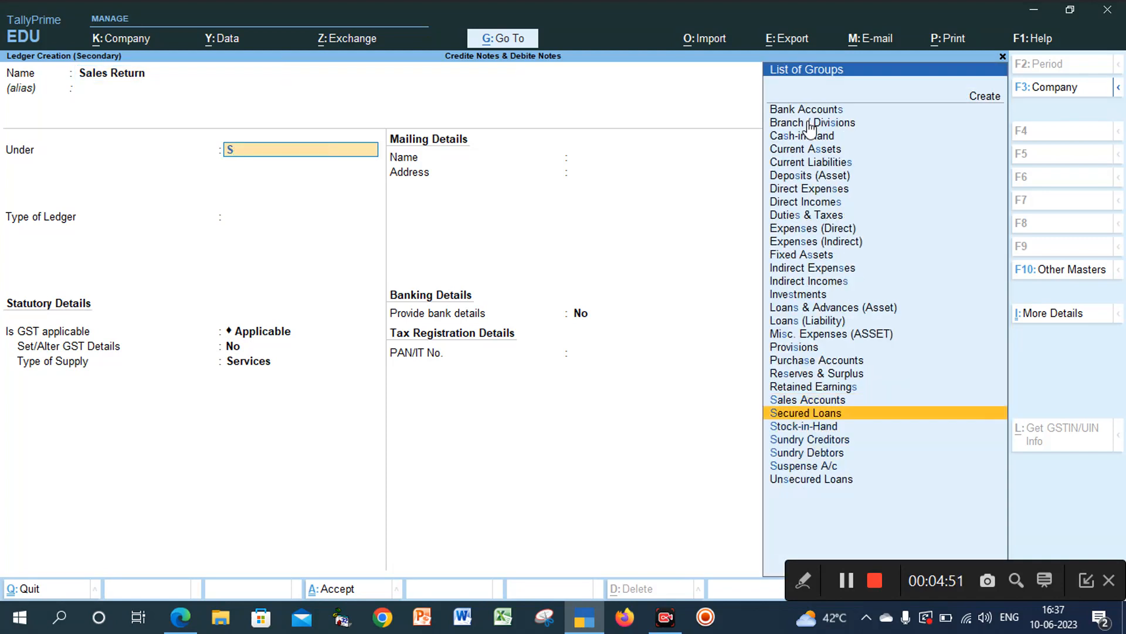
pyautogui.press('Up')
pyautogui.press('Return')
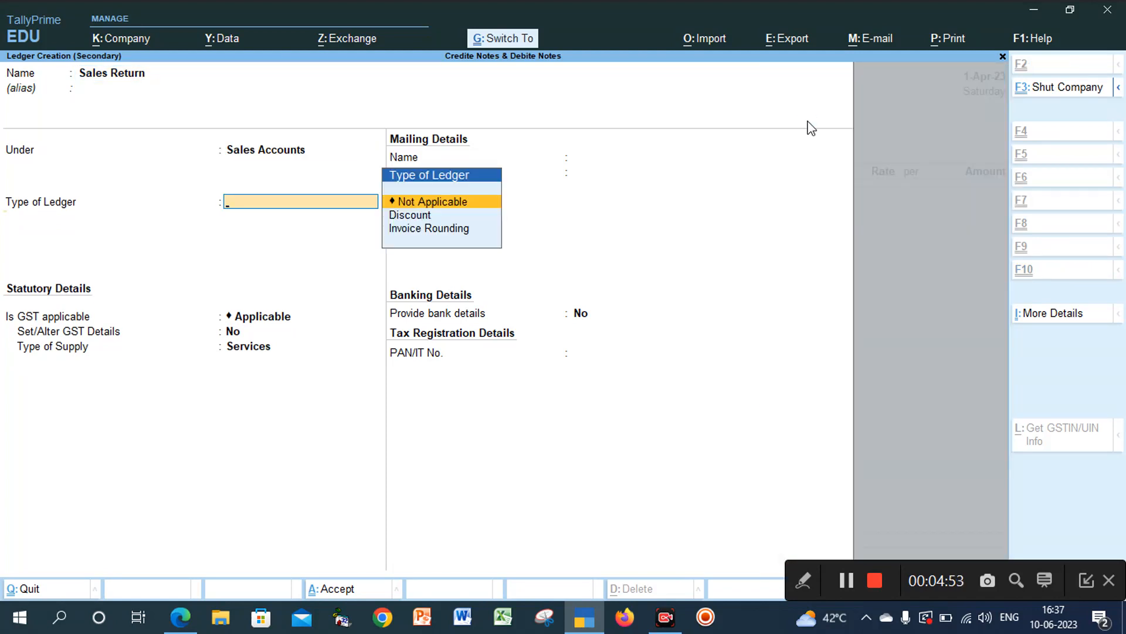
pyautogui.hotkey('ctrl', 'a')
# - Check the first sales return item in the PDF and add Basmati Rice, 2 kg at 57.00 per kg, to the credit note
pyautogui.hotkey('alt', 'Tab')
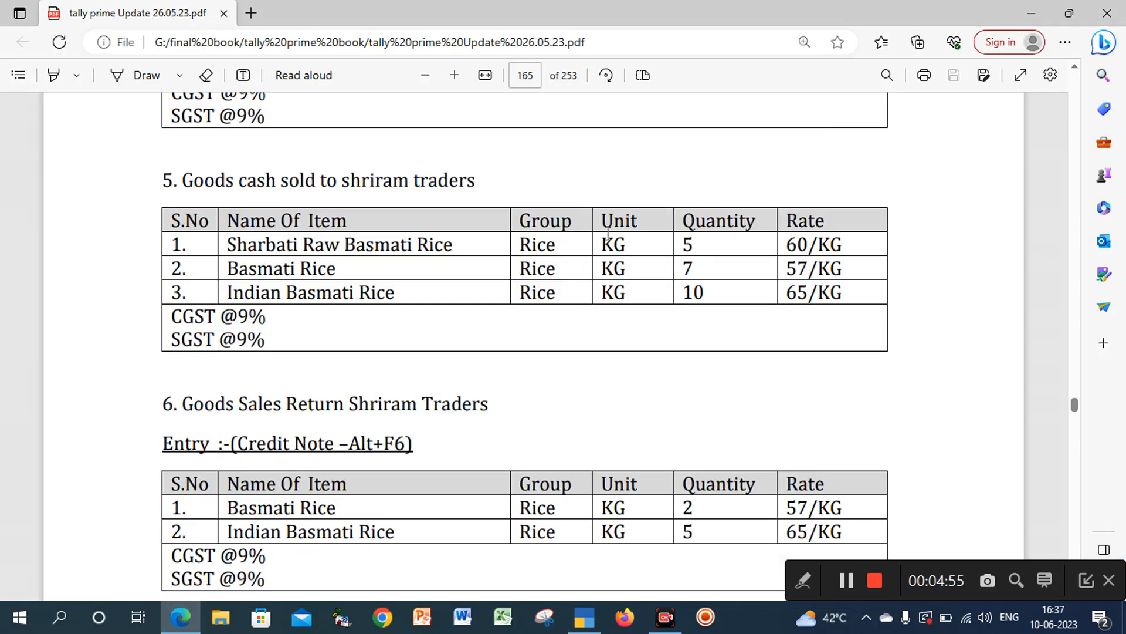
pyautogui.scroll(-2, 607, 233)
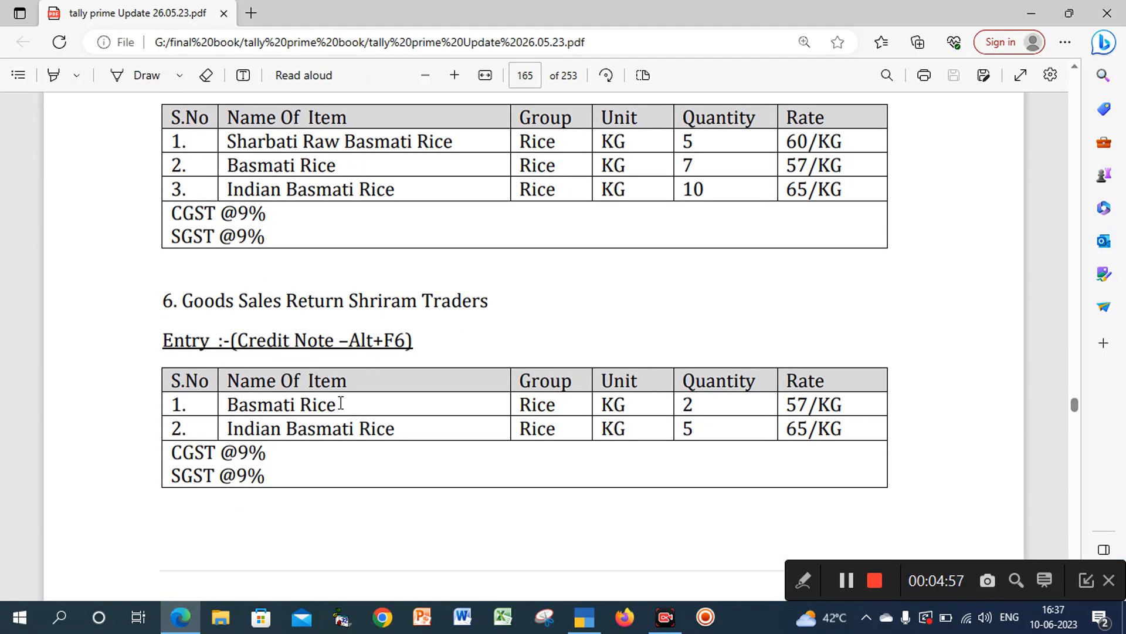
pyautogui.hotkey('alt', 'Tab')
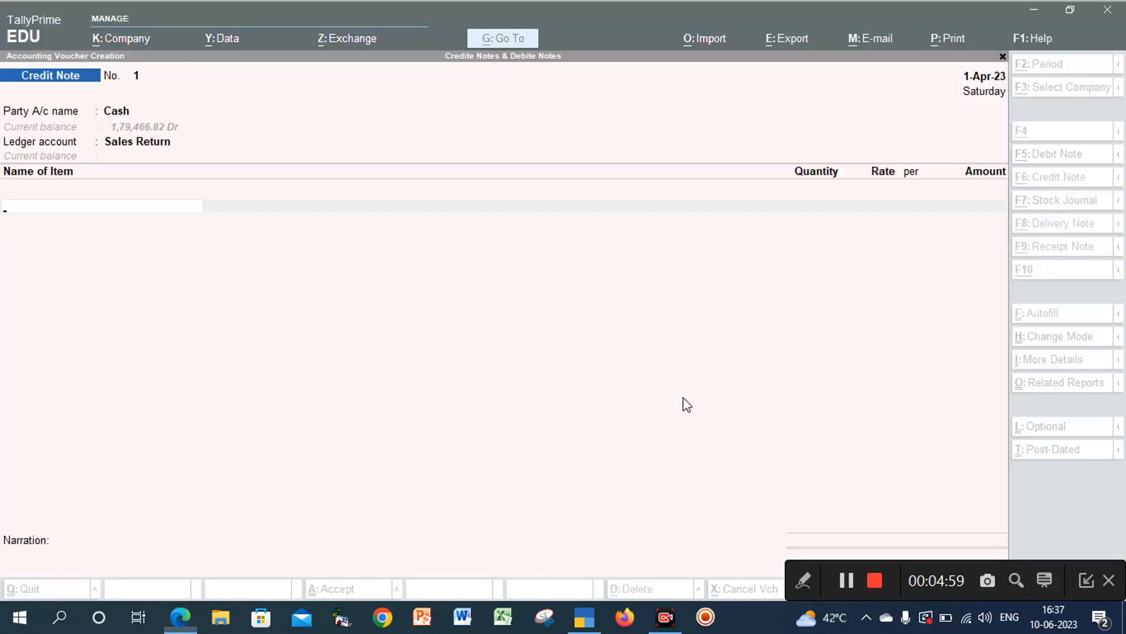
pyautogui.write('B')
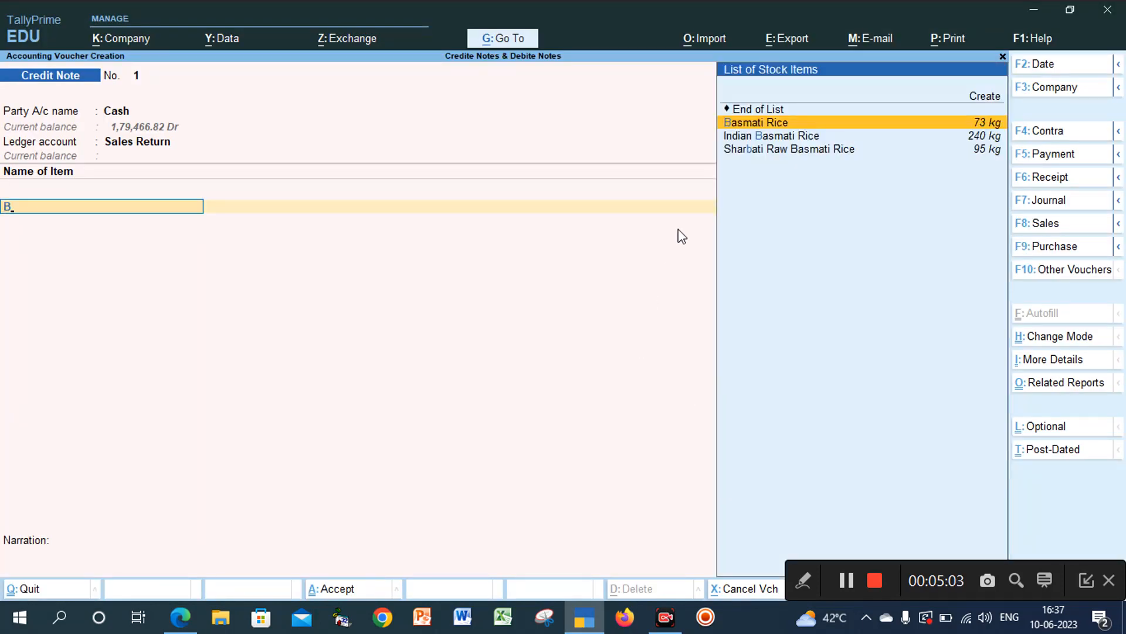
pyautogui.click(993, 123)
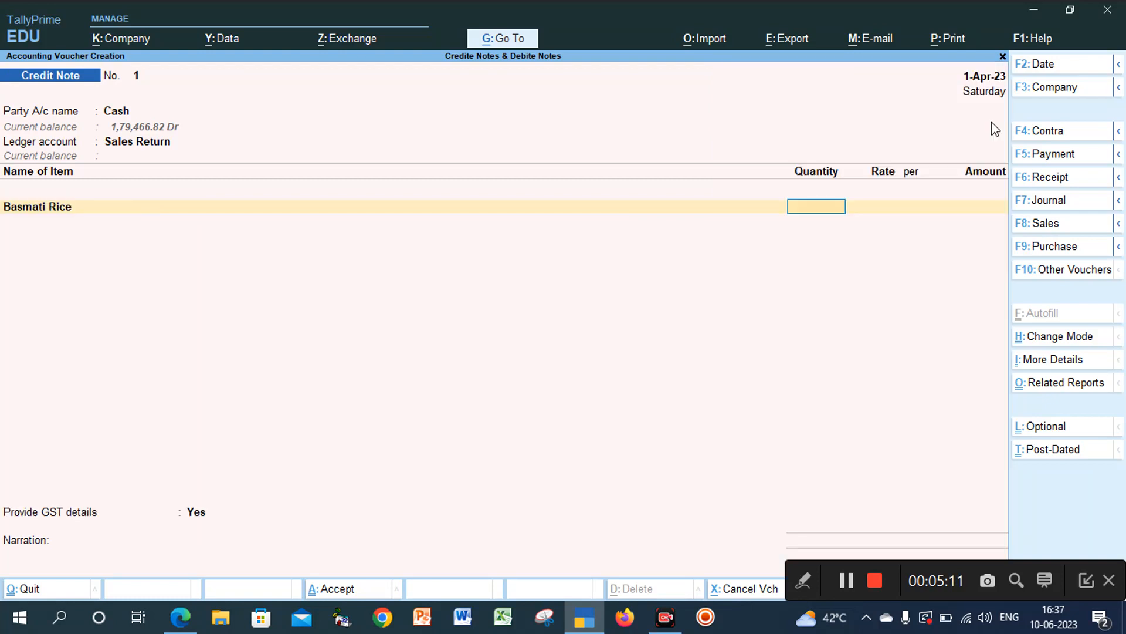
pyautogui.write('2')
pyautogui.press('Return')
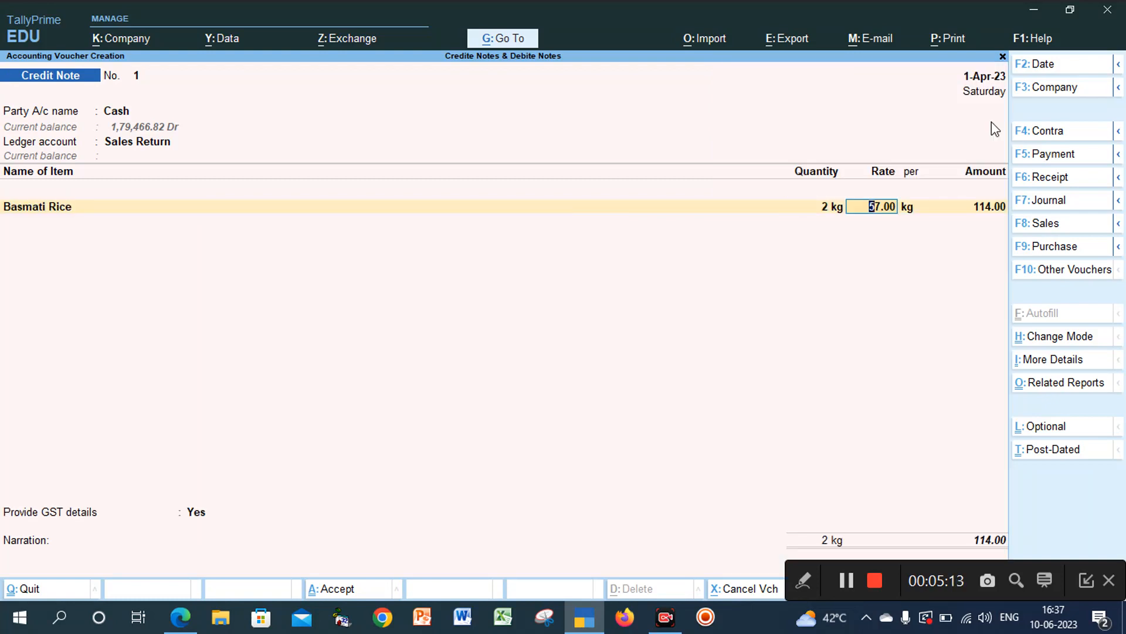
pyautogui.press('Return')
pyautogui.press('Return')
pyautogui.press('Return')
# - Check the second sales return item in the PDF and add Indian Basmati Rice, 5 kg at 65.00 per kg, to the credit note
pyautogui.hotkey('alt', 'Tab')
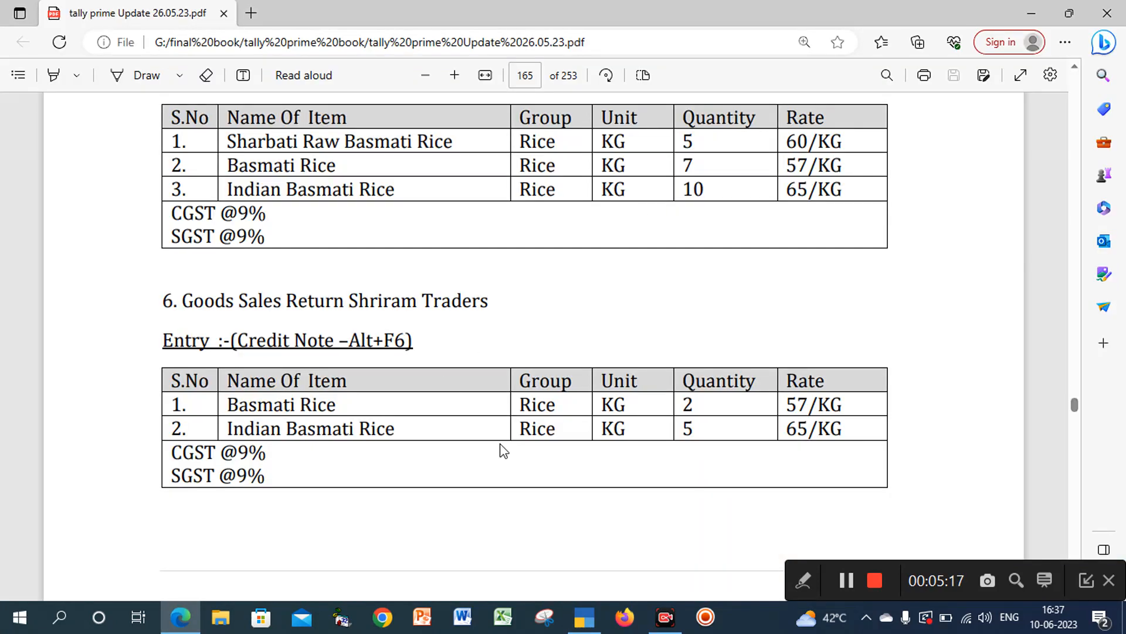
pyautogui.hotkey('alt', 'Tab')
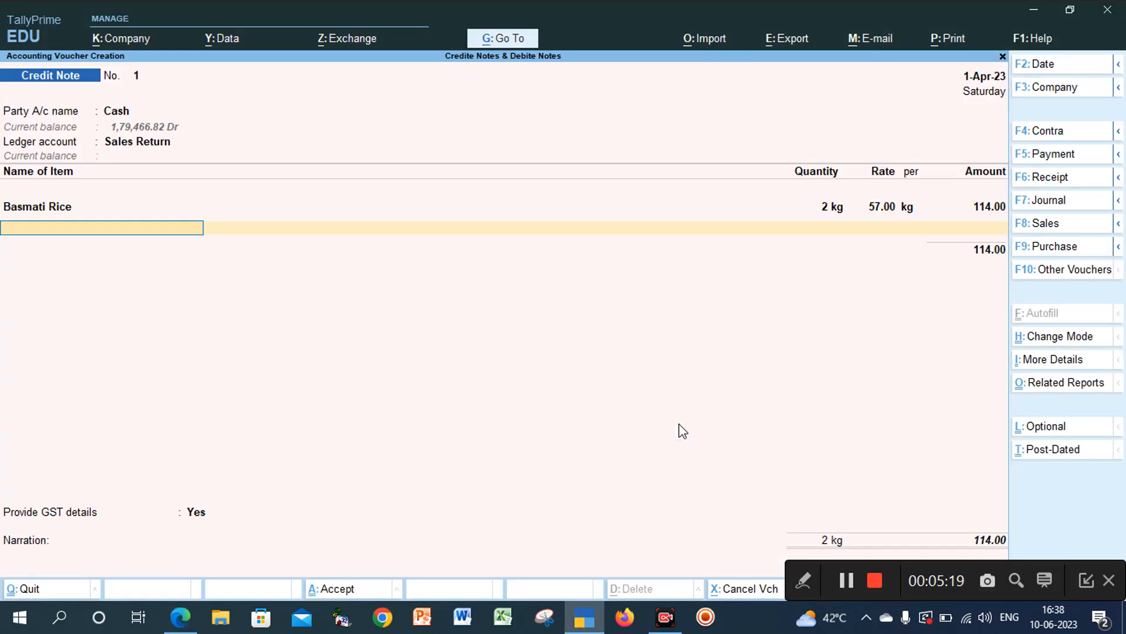
pyautogui.press('Return')
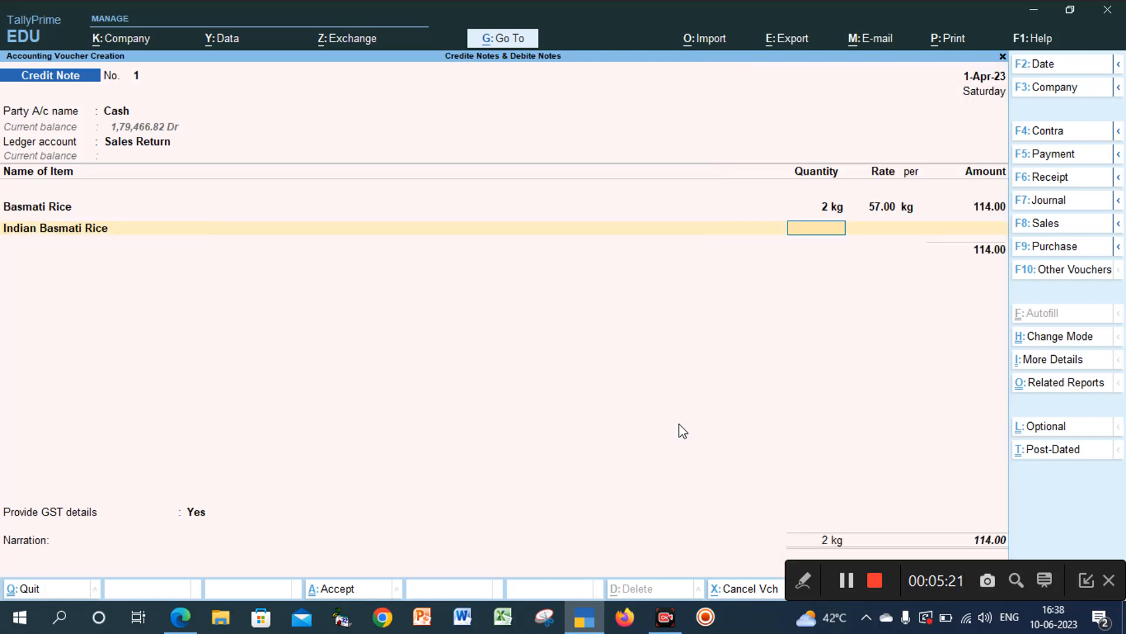
pyautogui.write('45')
pyautogui.press('BackSpace')
pyautogui.press('BackSpace')
pyautogui.write('5')
pyautogui.press('Return')
pyautogui.press('Return')
pyautogui.press('Return')
pyautogui.press('Return')
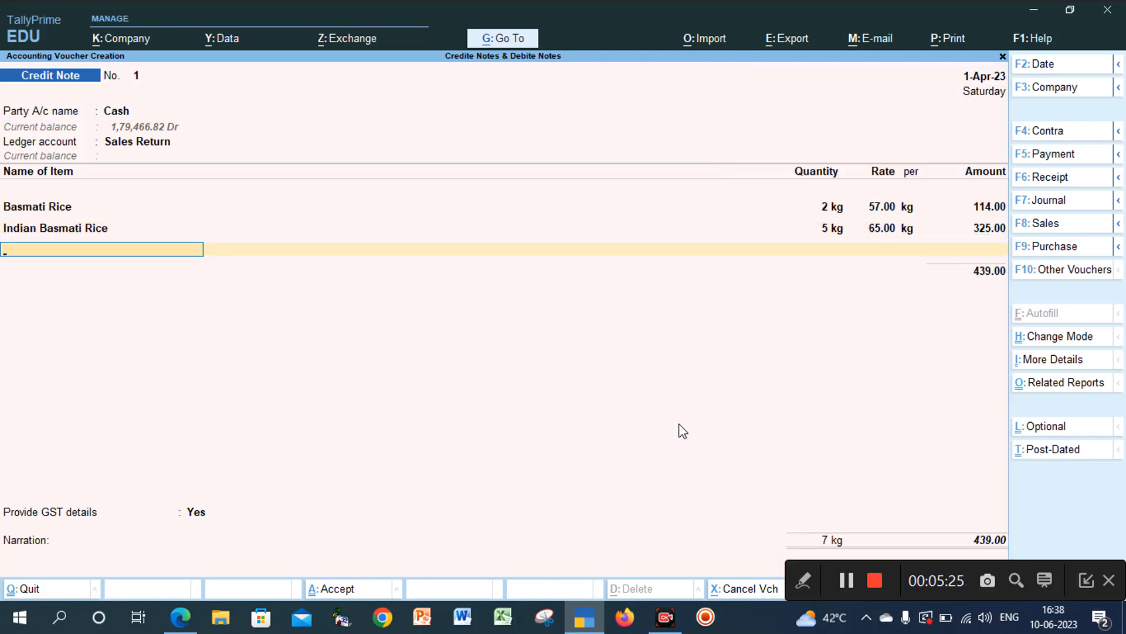
# - Add the Cgst@9% and Sgst@9% tax ledgers below the items on the credit note
pyautogui.press('Return')
pyautogui.write('c')
pyautogui.press('Return')
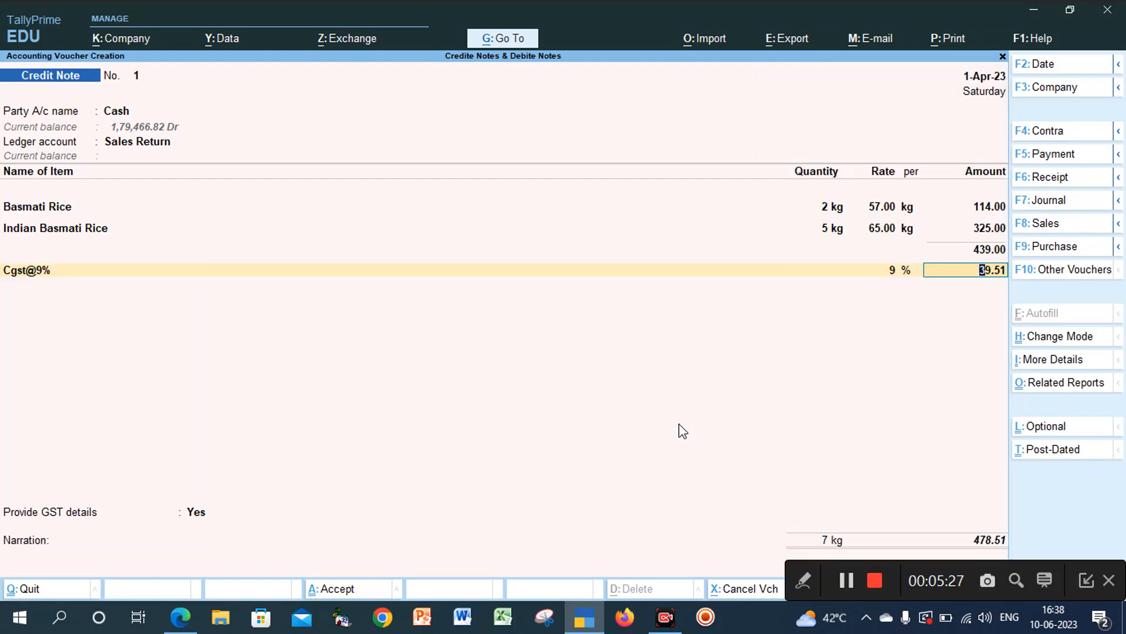
pyautogui.press('Return')
pyautogui.write('S')
pyautogui.press('Down')
pyautogui.press('Down')
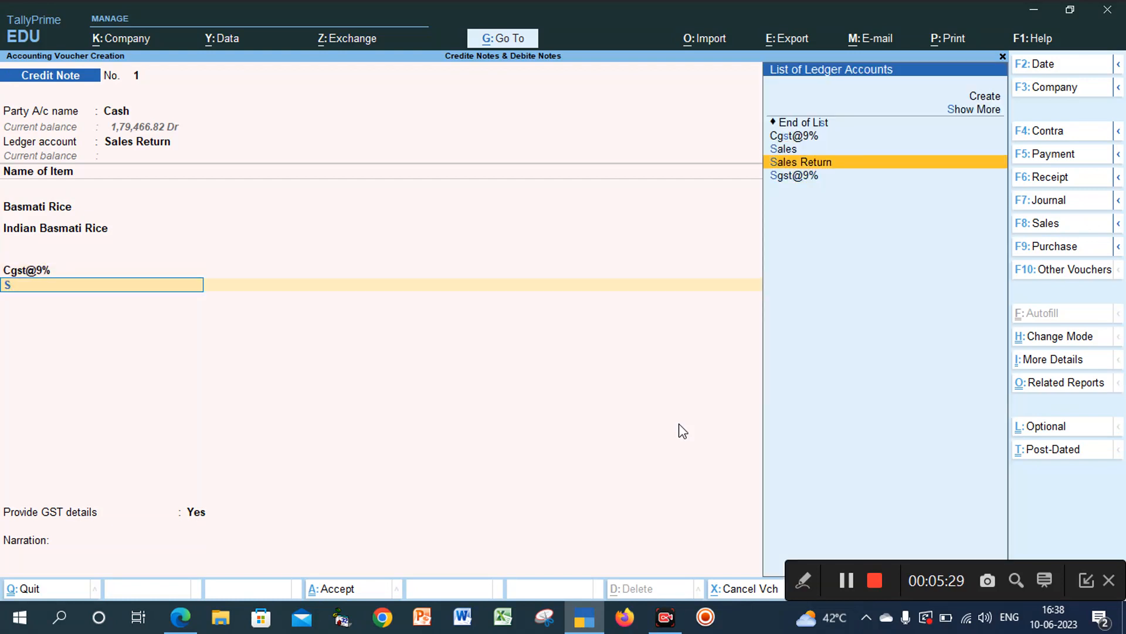
pyautogui.press('Down')
pyautogui.press('Return')
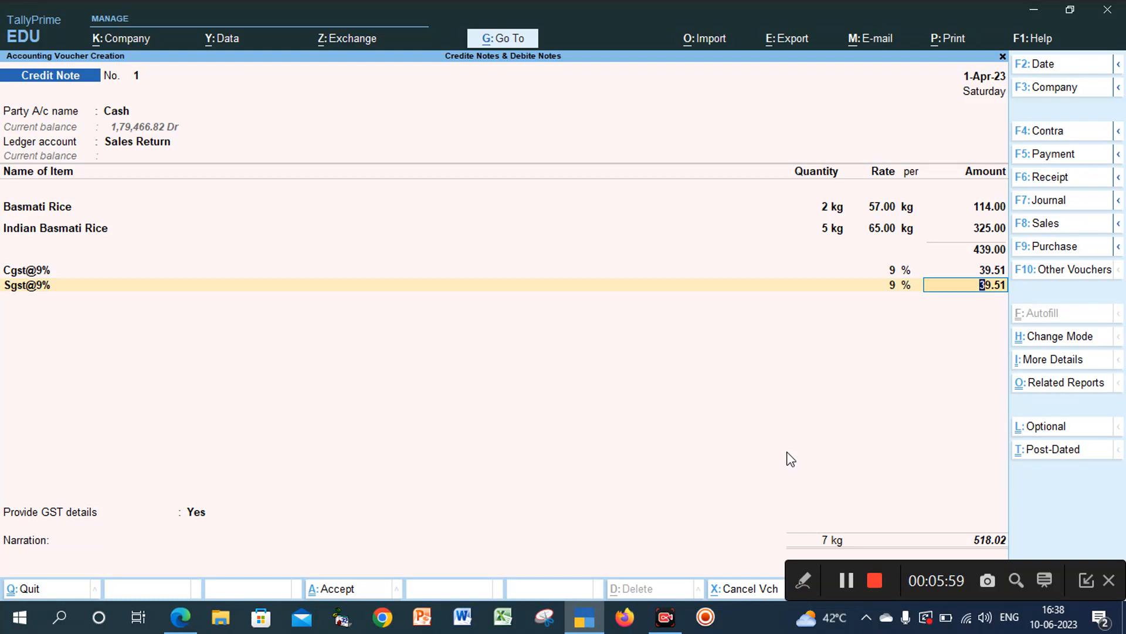
# - Save the sales return credit note and leave voucher creation for the Gateway of Tally
pyautogui.press('ctrl')
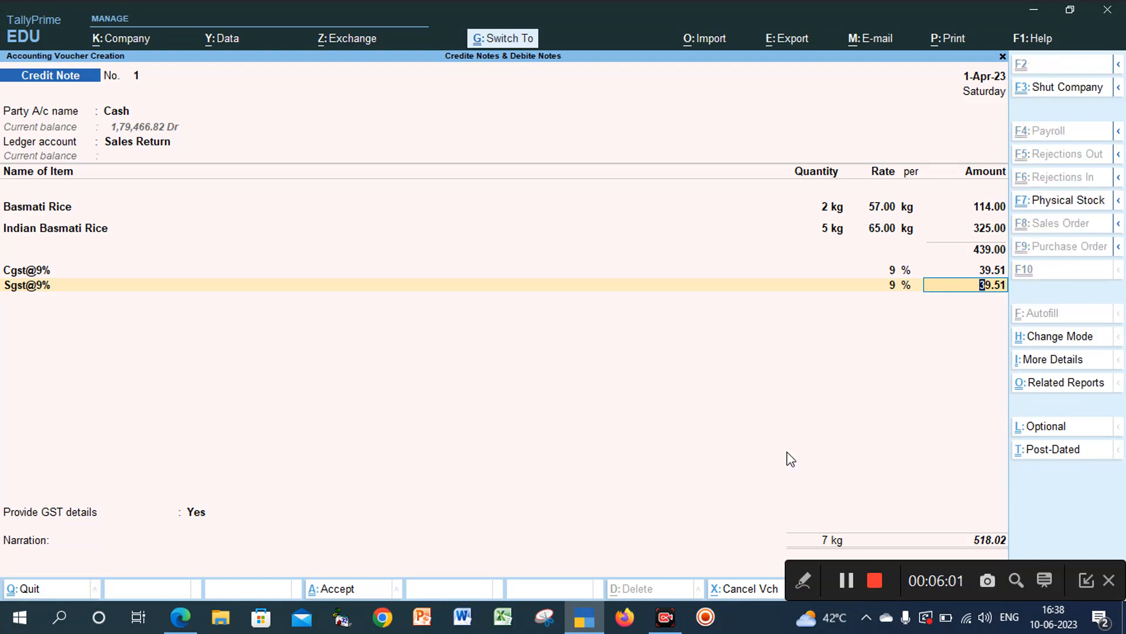
pyautogui.hotkey('ctrl', 'a')
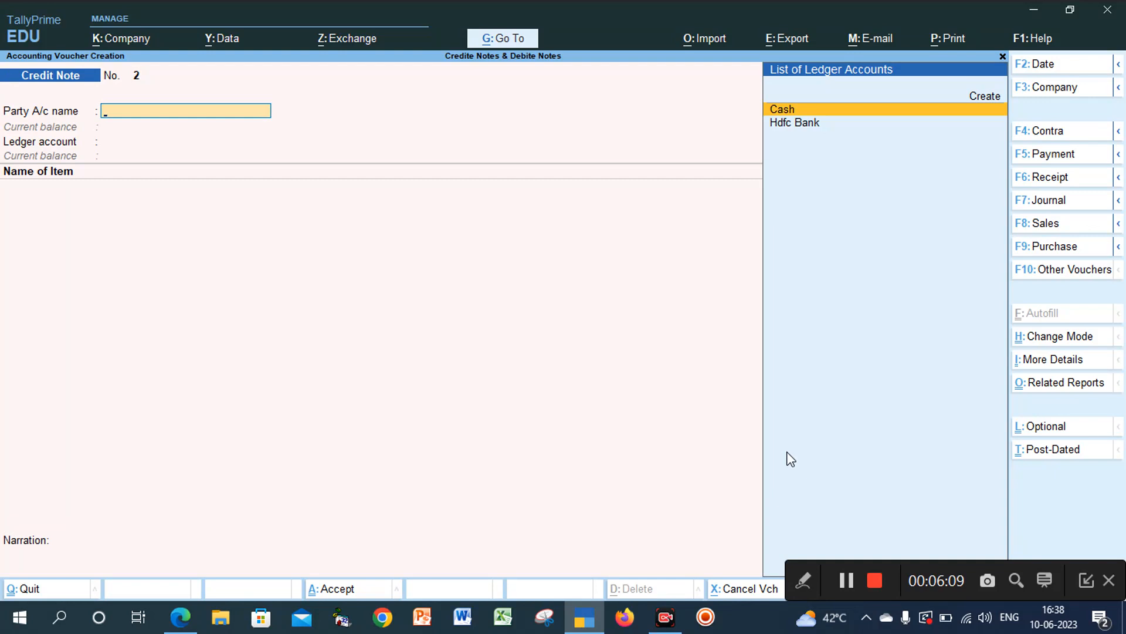
pyautogui.press('Escape')
pyautogui.press('y')
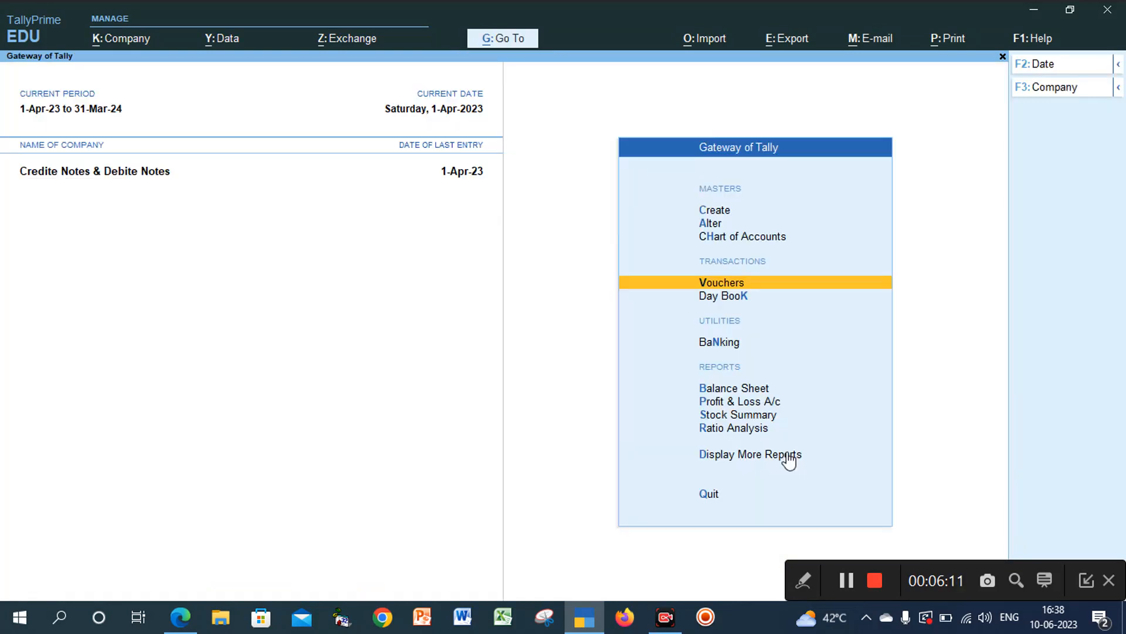
# - Open the Stock Summary report and drill into the Rice group to view the closing stock of its items
pyautogui.press('Down')
pyautogui.press('Down')
pyautogui.press('Down')
pyautogui.press('Down')
pyautogui.press('Down')
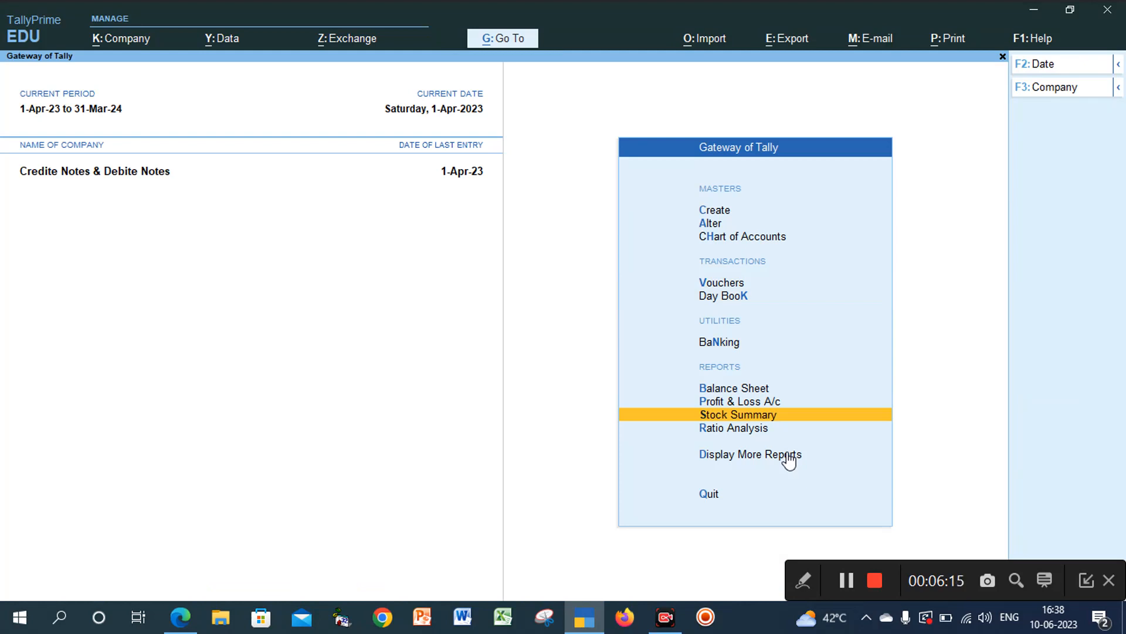
pyautogui.press('Return')
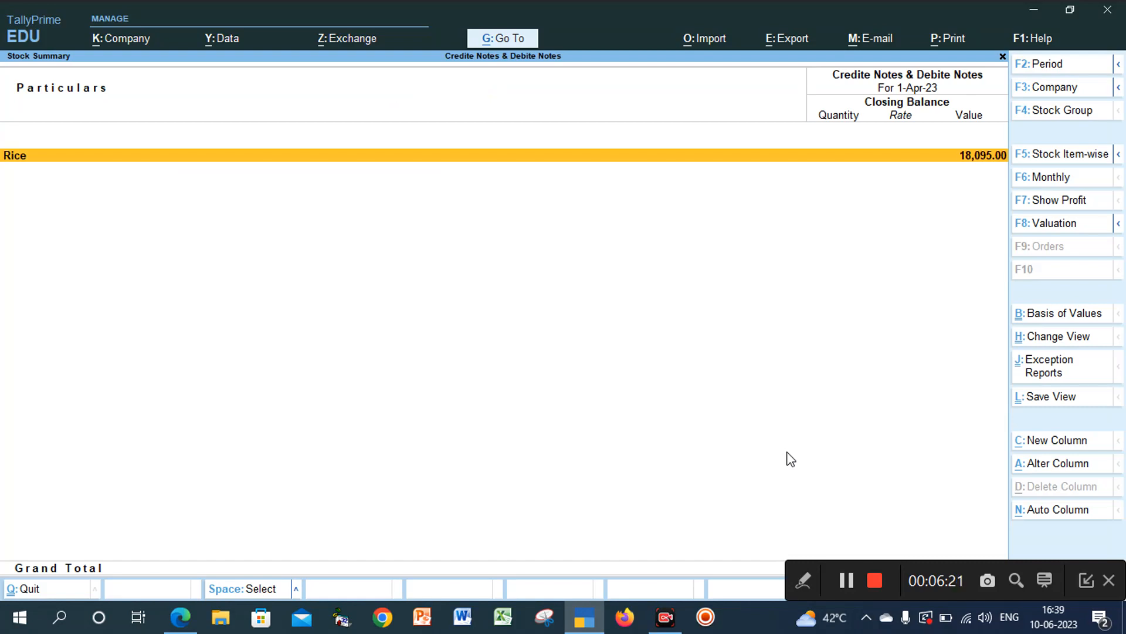
pyautogui.press('Return')
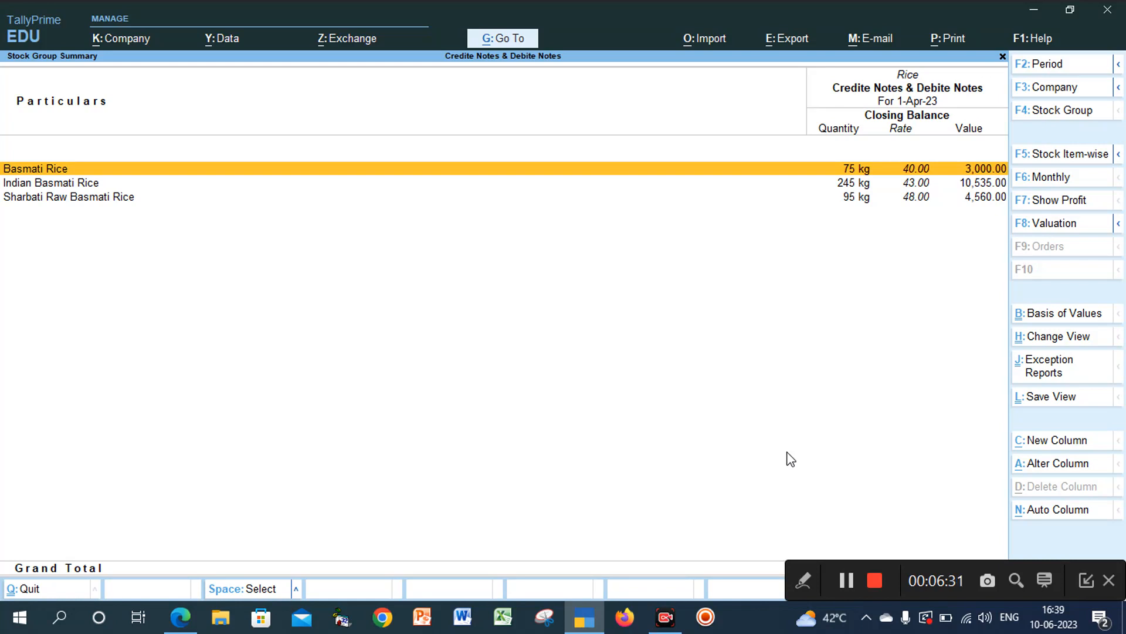
# - Examine Basmati Rice's monthly summary and April vouchers, then return to the Rice group summary
pyautogui.press('Return')
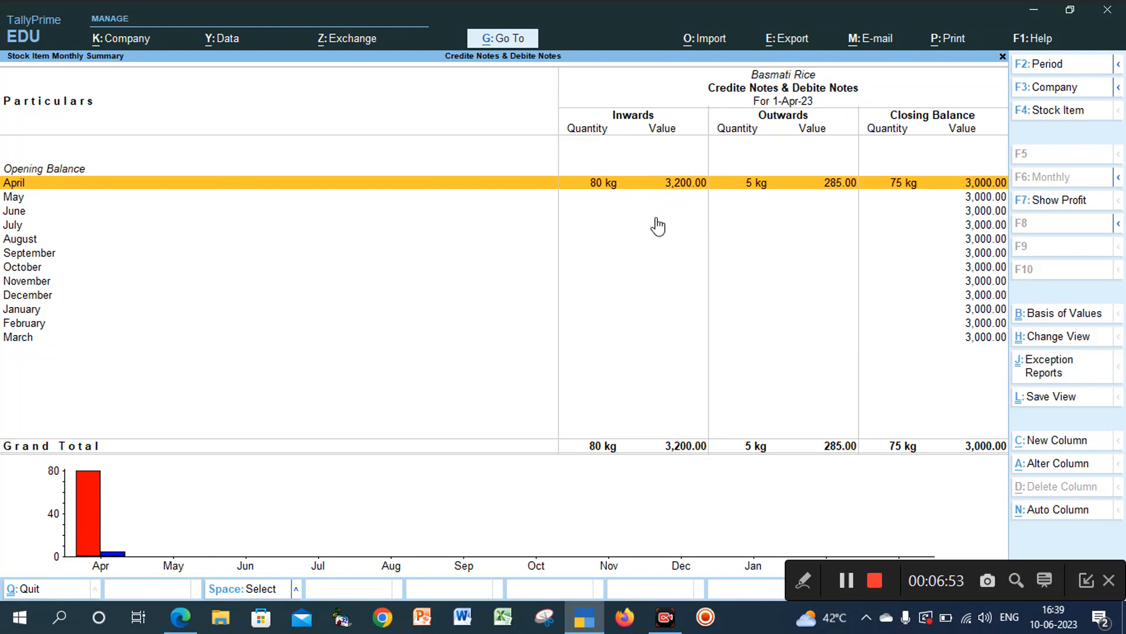
pyautogui.press('Return')
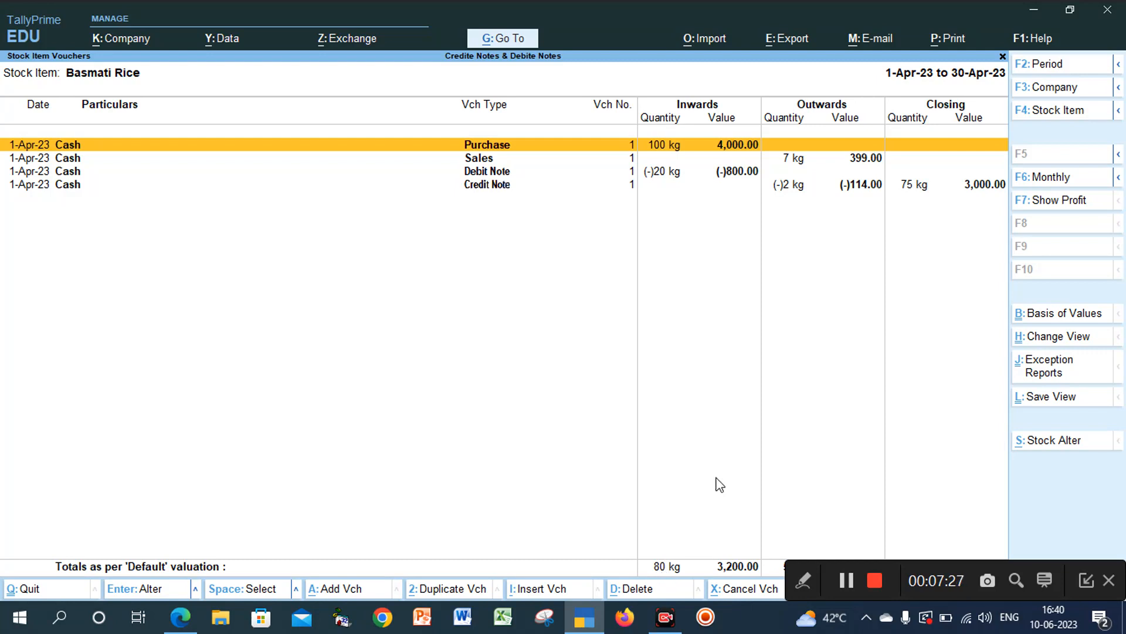
pyautogui.click(789, 422)
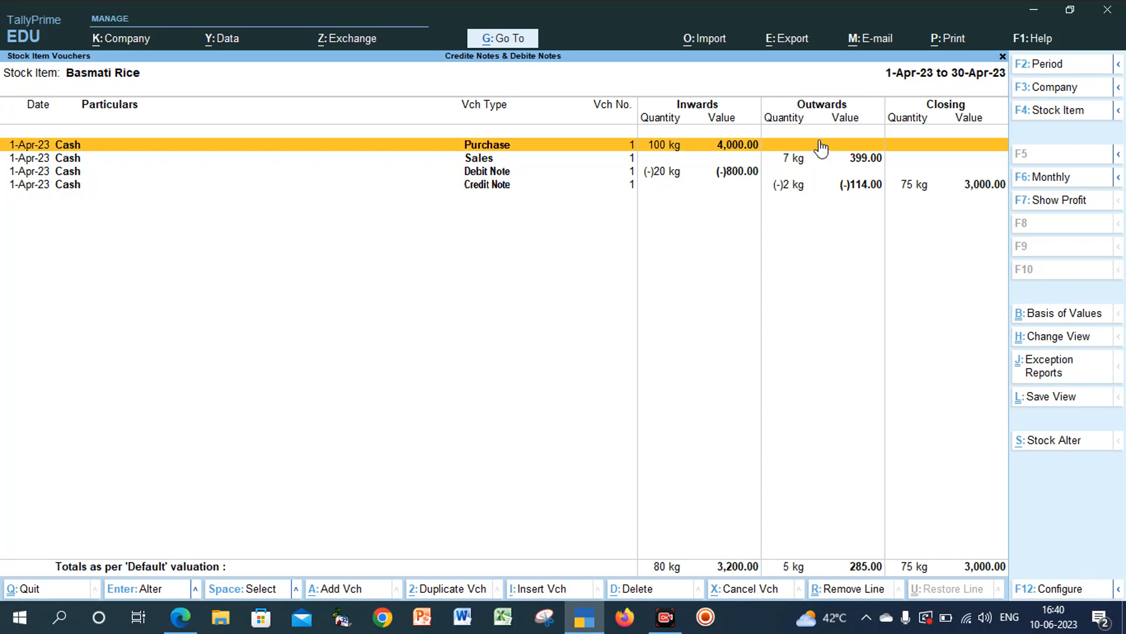
pyautogui.click(810, 206)
pyautogui.press('Escape')
pyautogui.press('Escape')
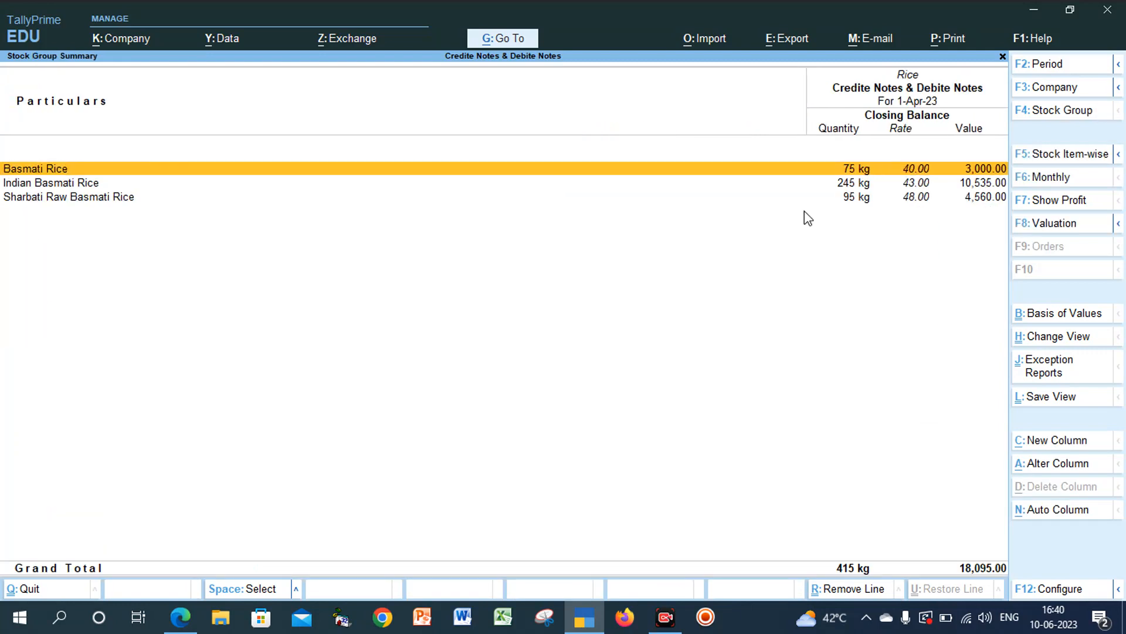
# - Examine Indian Basmati Rice's monthly summary and April vouchers, including the purchase and sales return entries
pyautogui.press('Down')
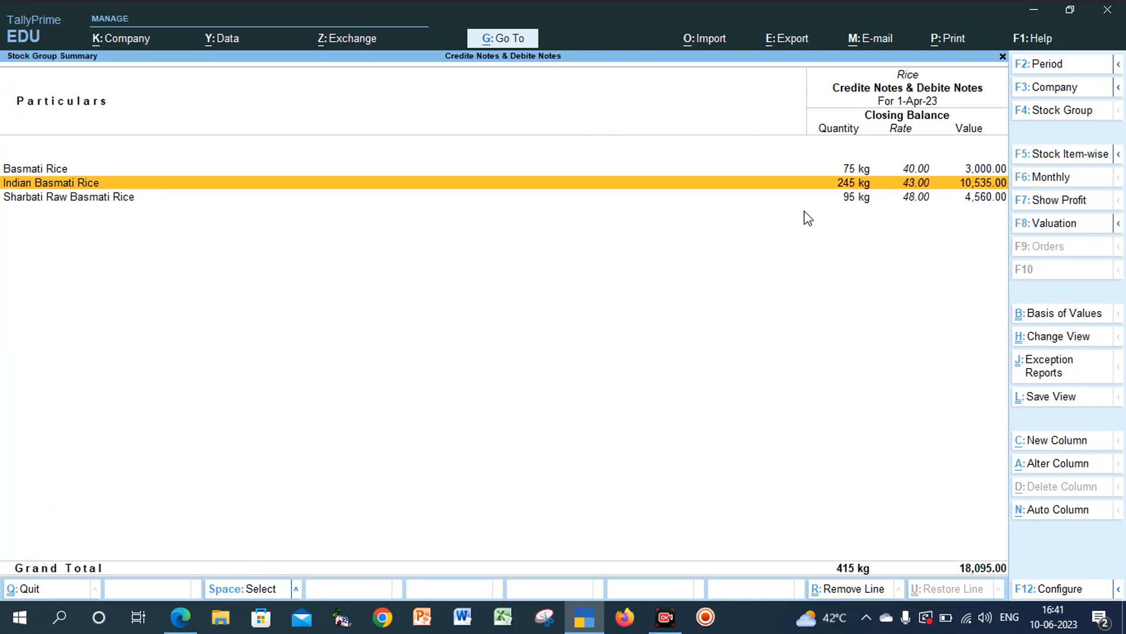
pyautogui.press('Return')
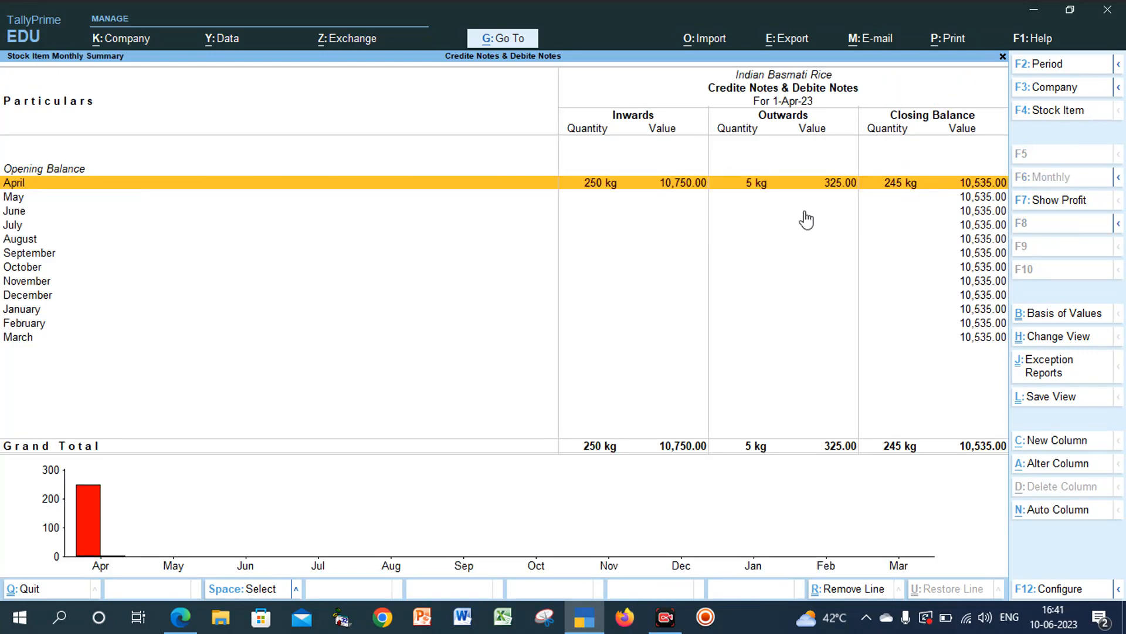
pyautogui.press('Return')
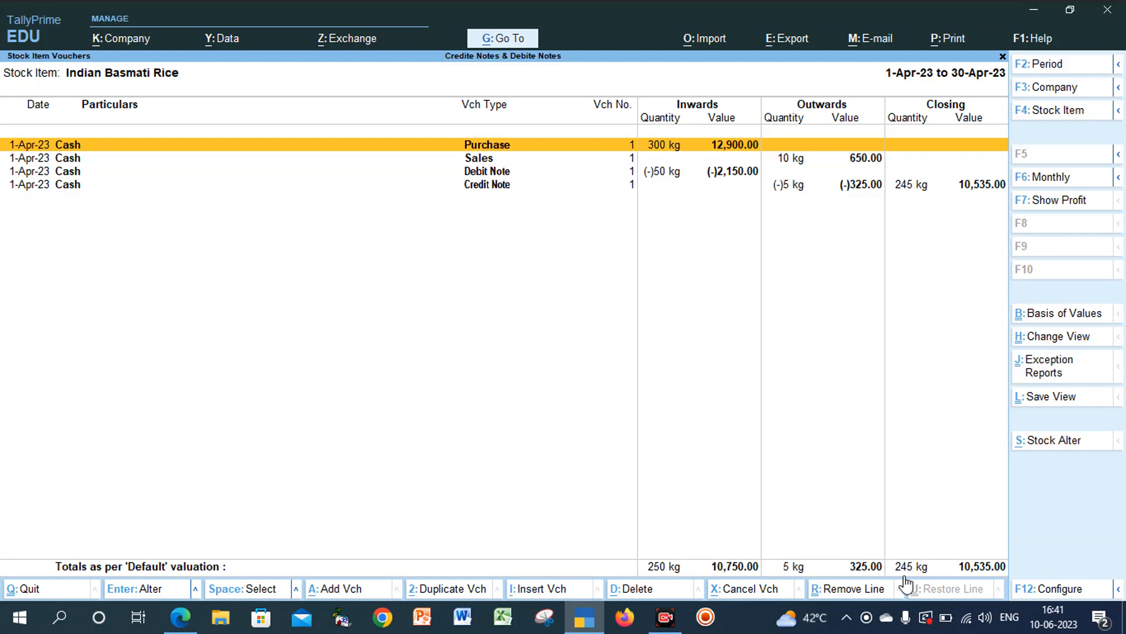
pyautogui.press('Escape')
pyautogui.press('Escape')
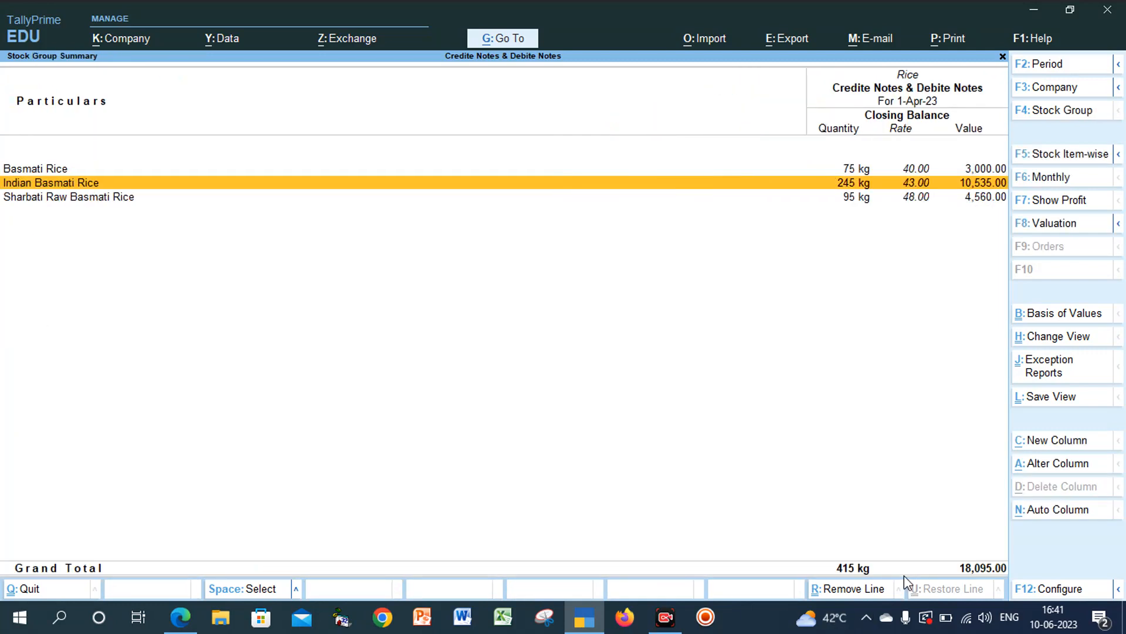
# - Examine Sharbati Raw Basmati Rice's monthly summary and April vouchers, and close the Stock Summary report
pyautogui.press('Down')
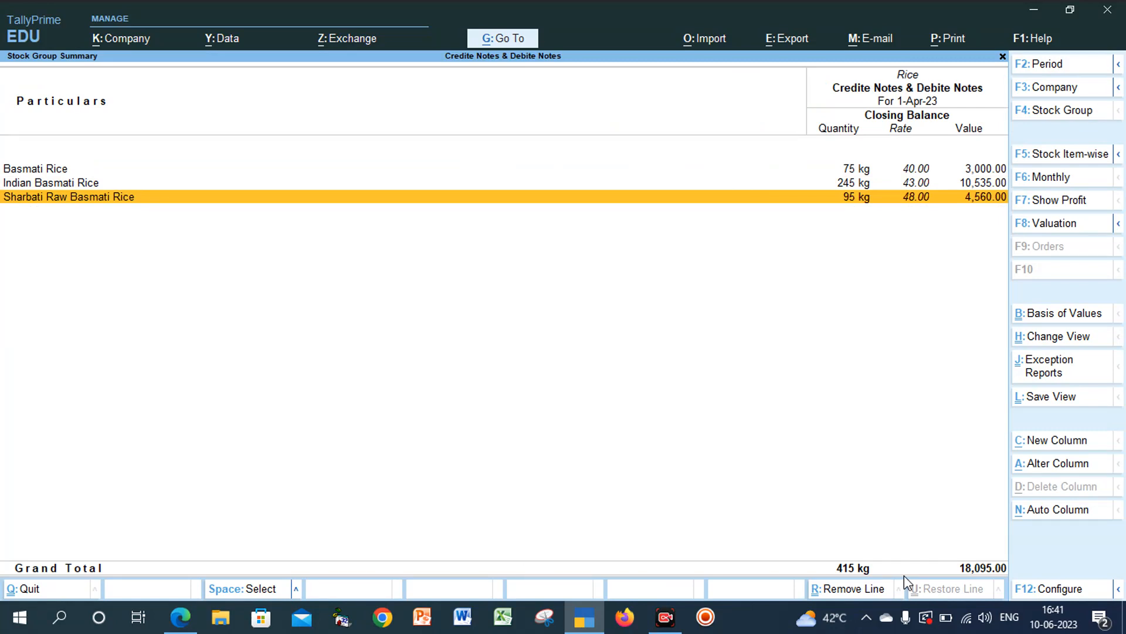
pyautogui.press('Return')
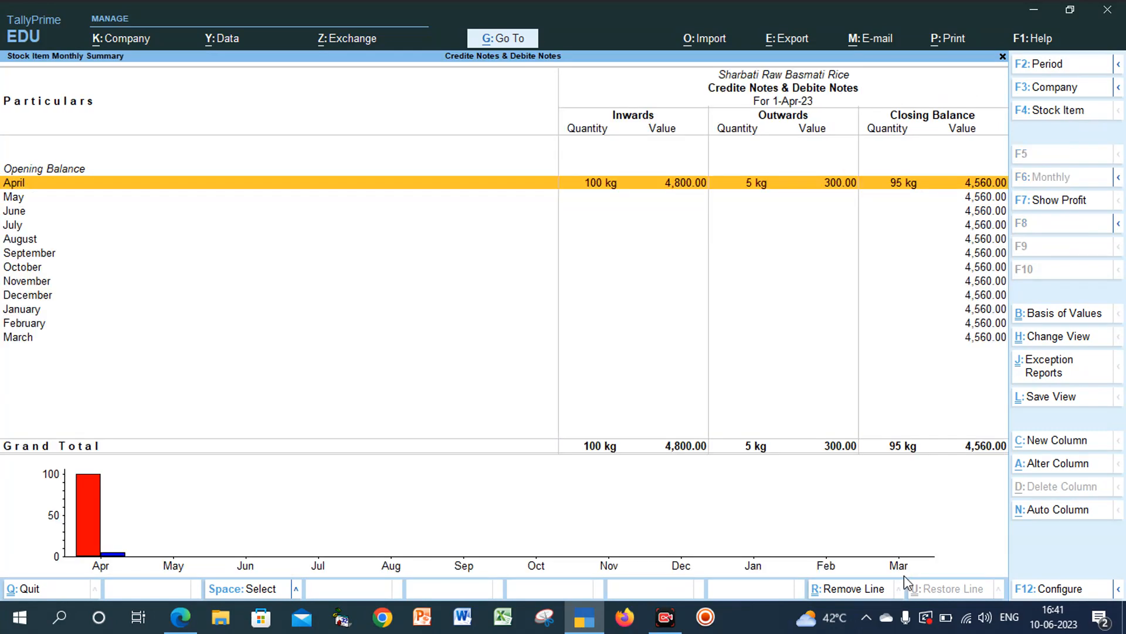
pyautogui.press('Return')
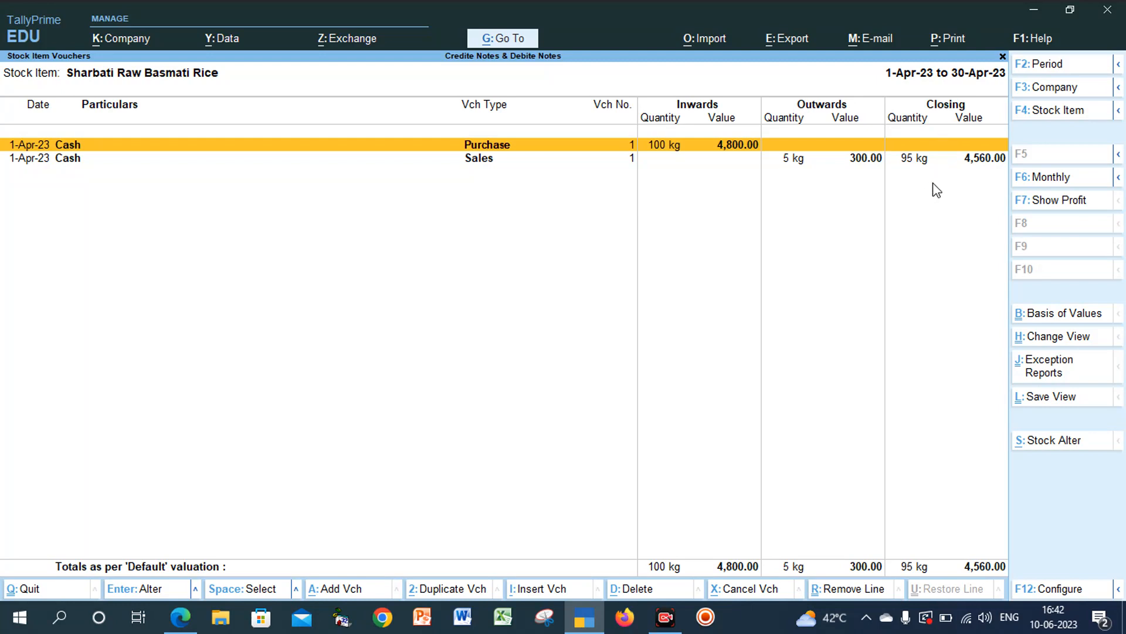
pyautogui.press('Escape')
pyautogui.press('Escape')
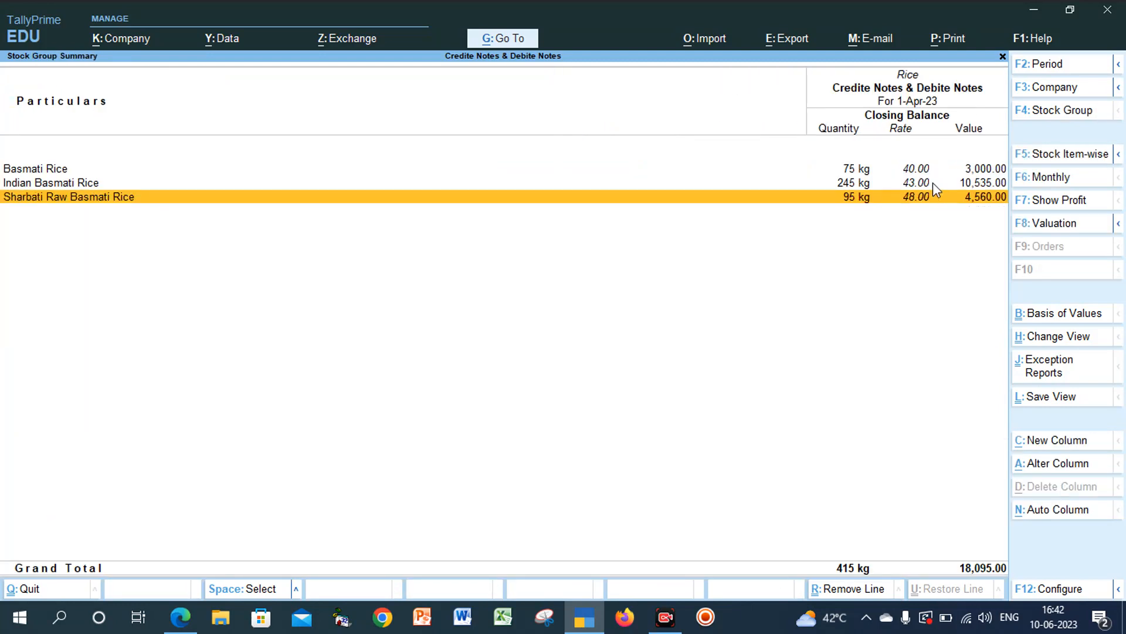
pyautogui.press('Escape')
pyautogui.press('Escape')
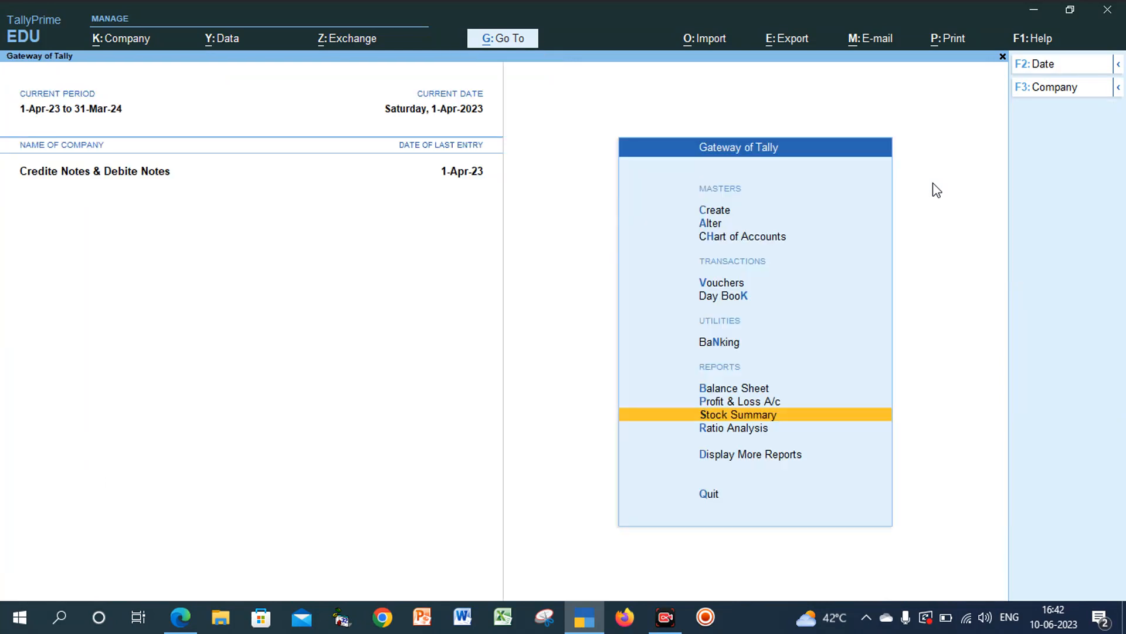
# - Open the Profit & Loss A/c and drill into Purchase Accounts to compare the Purchase and Purchase Return balances
pyautogui.press('Up')
pyautogui.press('Return')
pyautogui.press('Down')
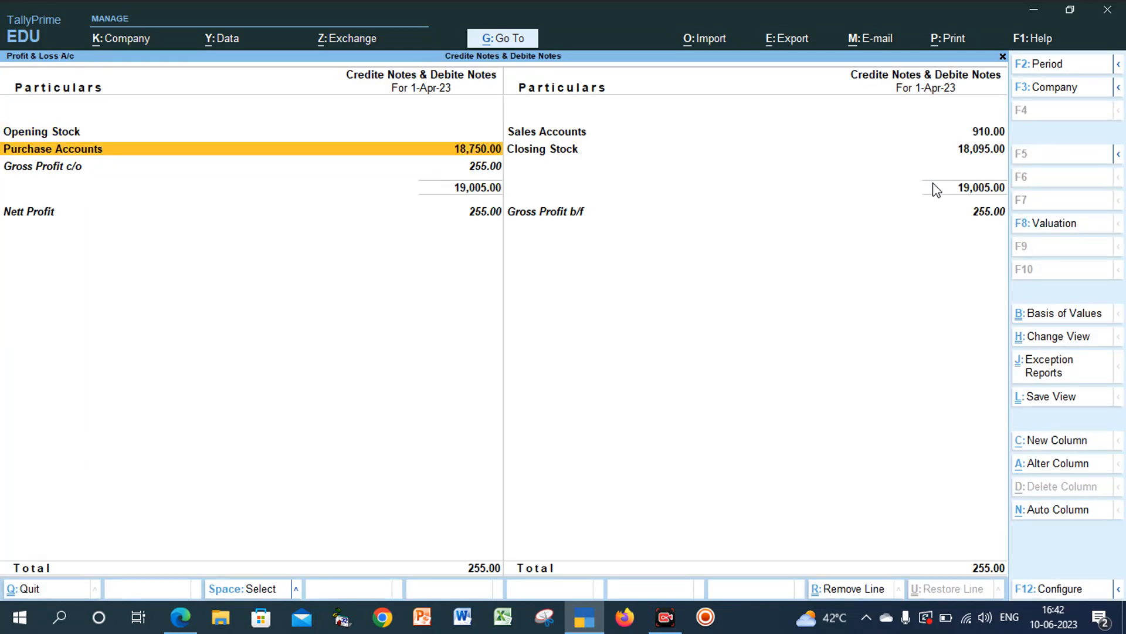
pyautogui.press('Return')
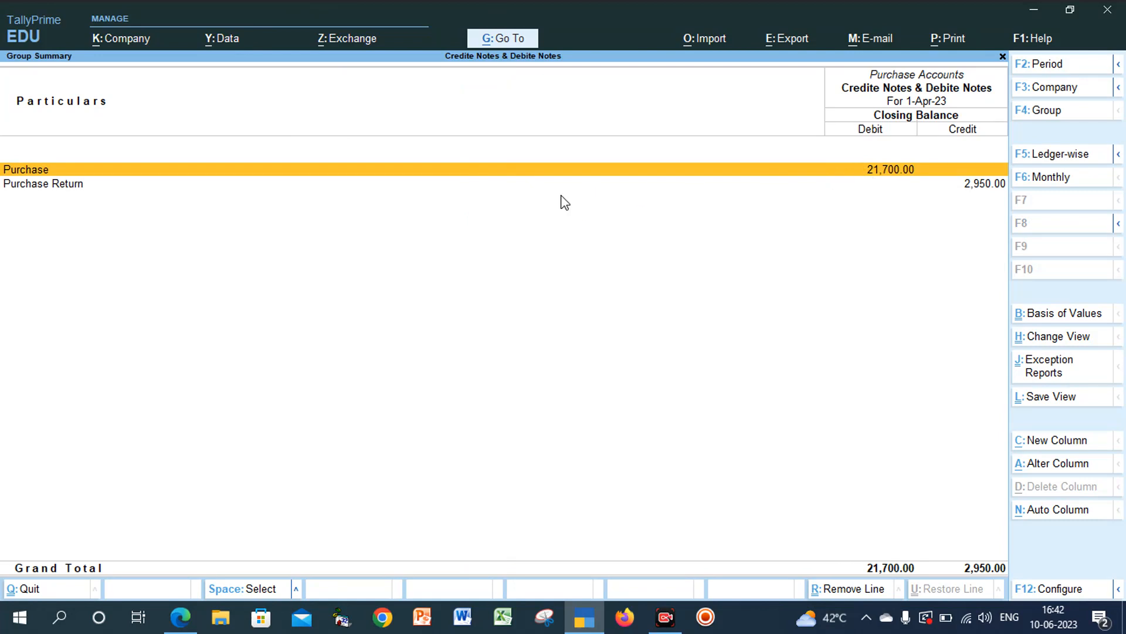
# - Review the debit note recorded in the Purchase Return ledger and return to the Profit & Loss A/c without changing it
pyautogui.click(939, 186)
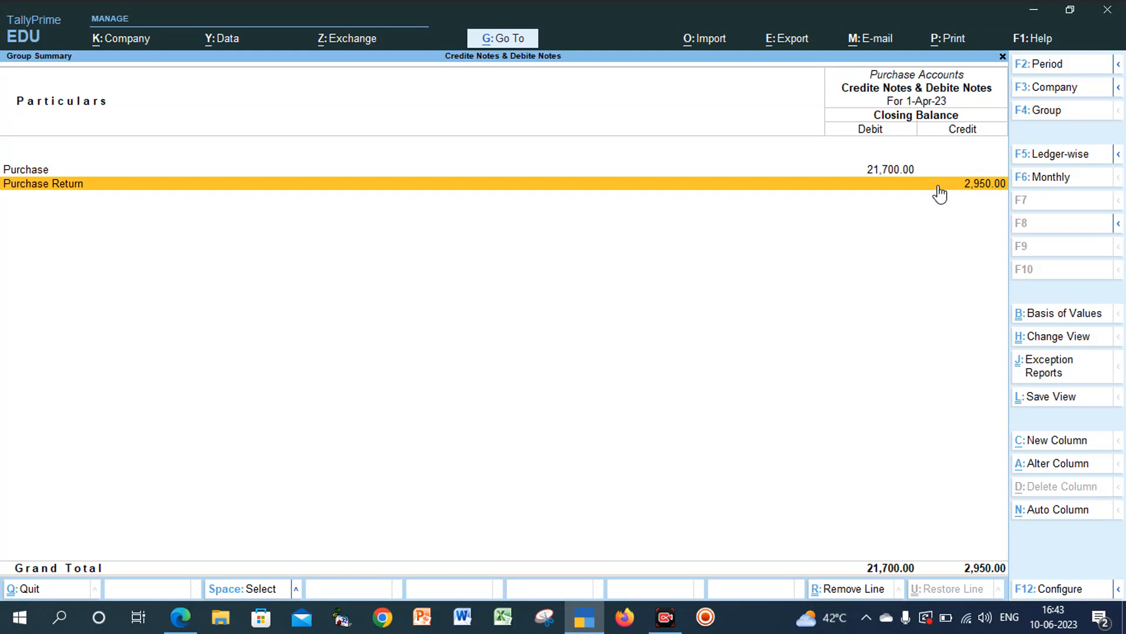
pyautogui.click(938, 186)
pyautogui.click(939, 185)
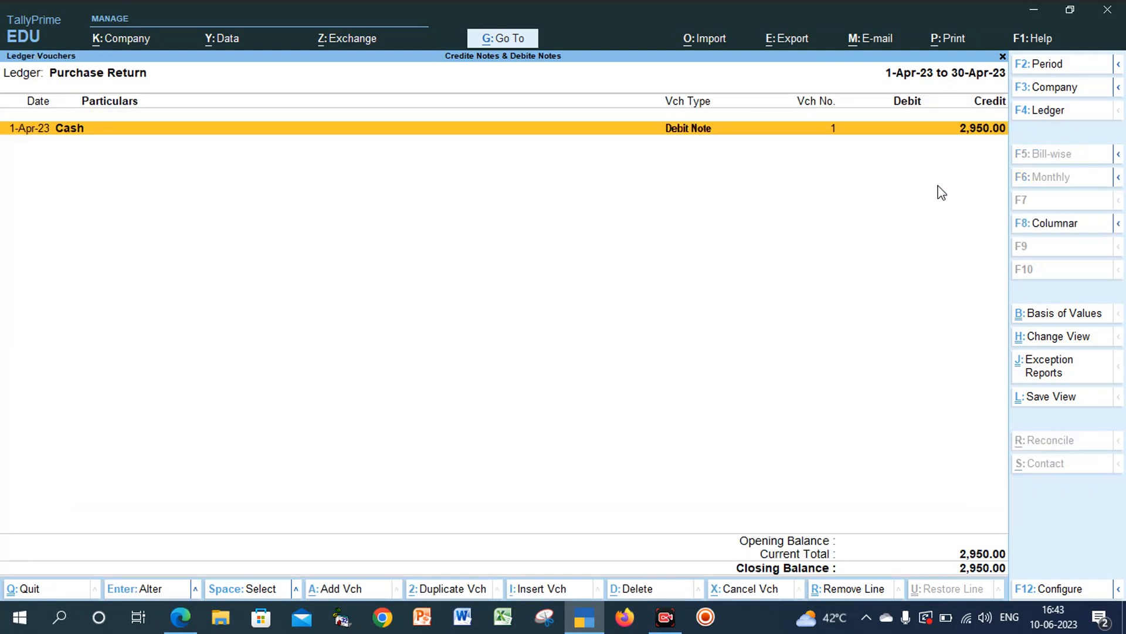
pyautogui.press('Return')
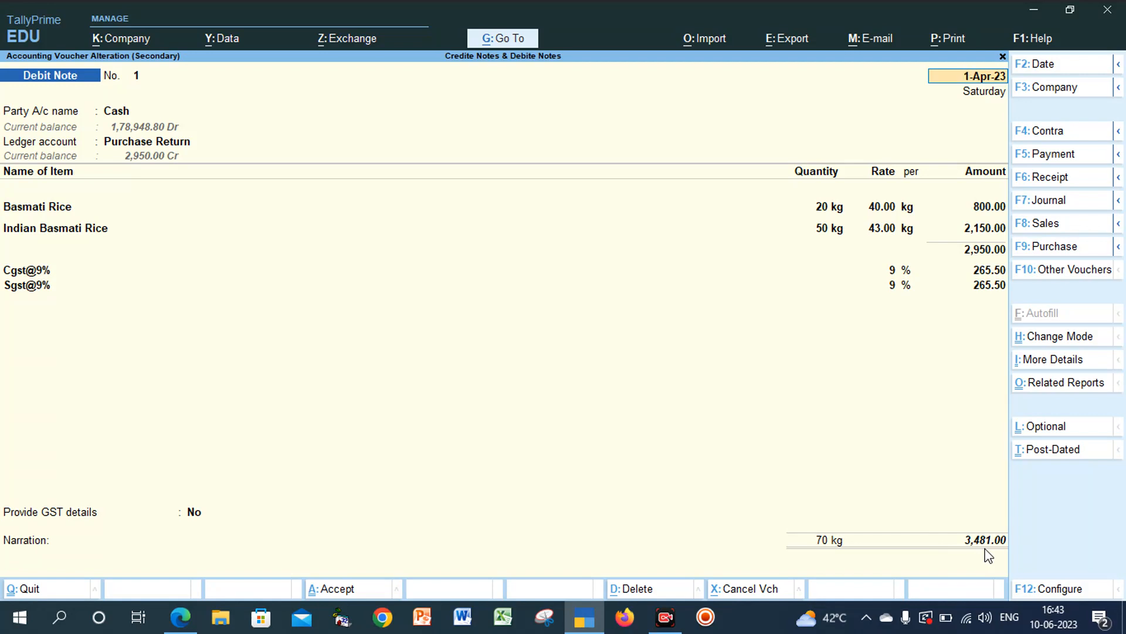
pyautogui.press('BackSpace')
pyautogui.press('Escape')
pyautogui.press('Escape')
pyautogui.press('Escape')
pyautogui.press('Escape')
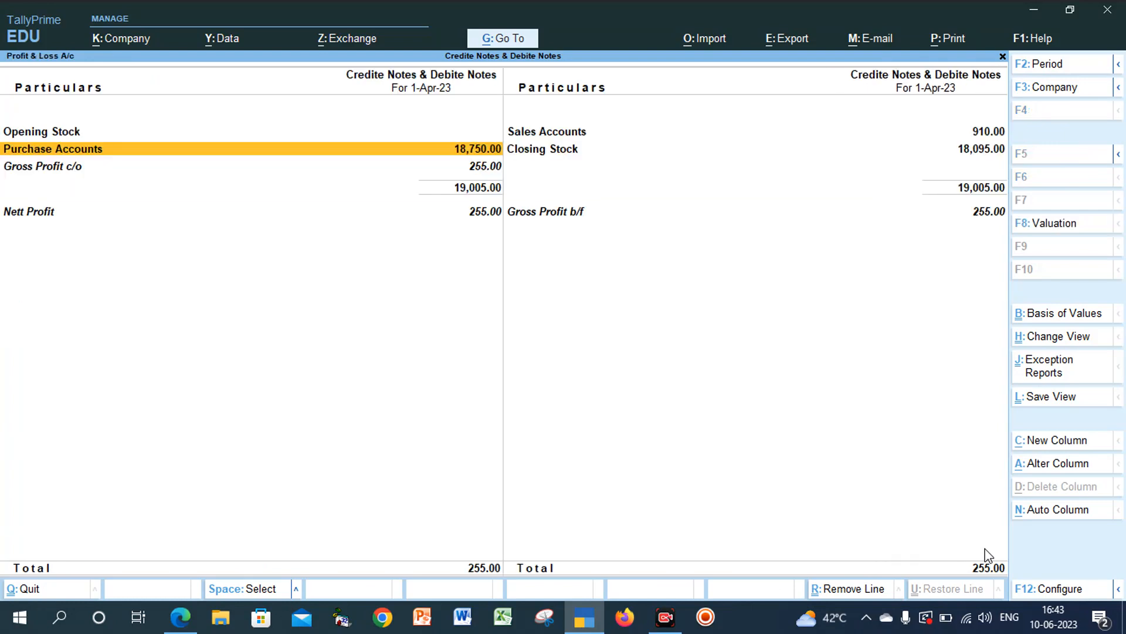
# - Drill into Sales Accounts from the Profit & Loss A/c and open the credit note recorded in the Sales Return ledger
pyautogui.press('Right')
pyautogui.press('Up')
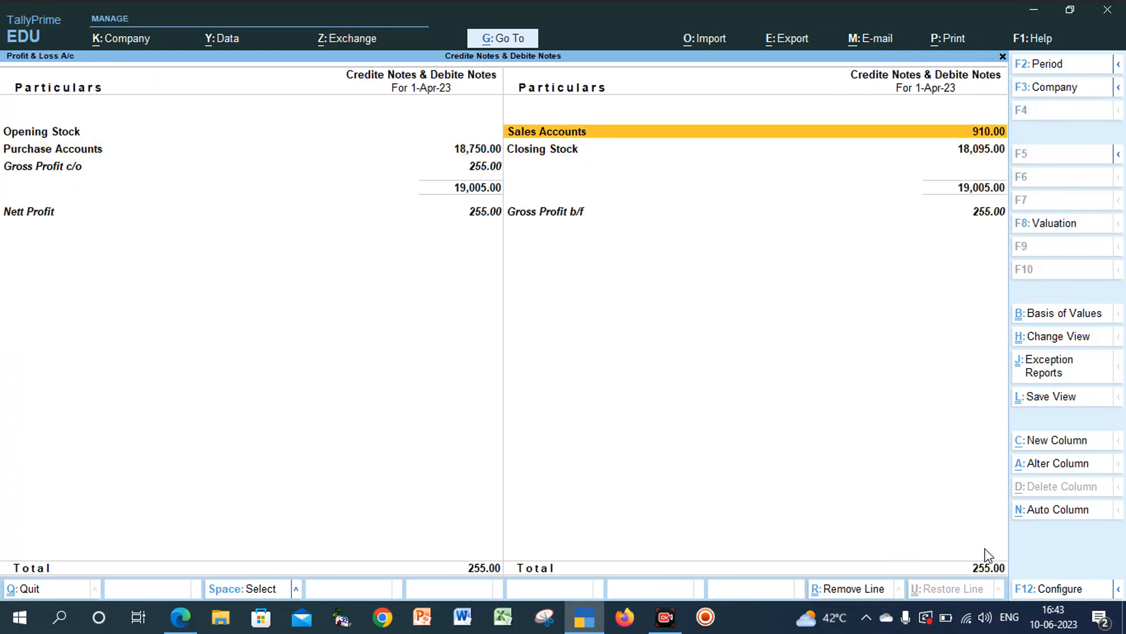
pyautogui.press('Return')
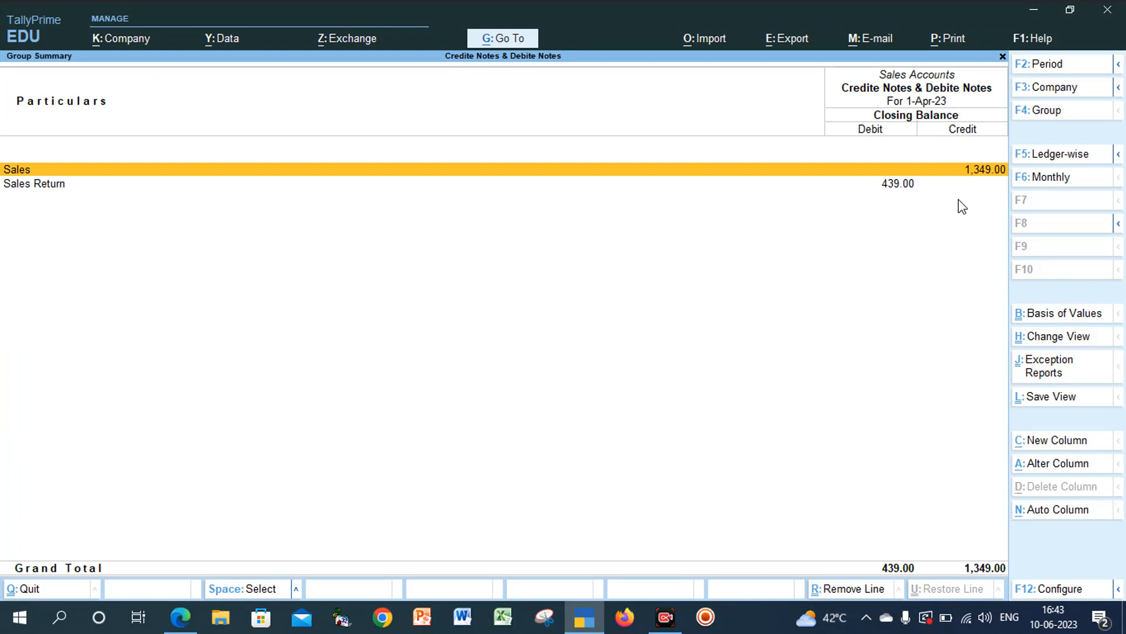
pyautogui.click(646, 187)
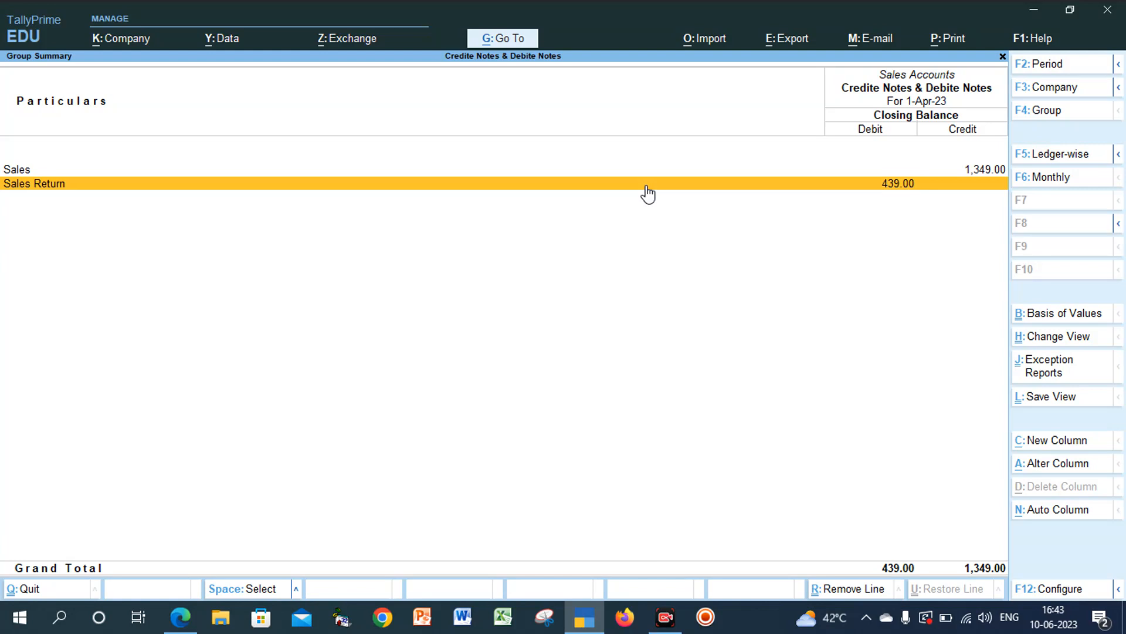
pyautogui.click(647, 194)
pyautogui.click(647, 192)
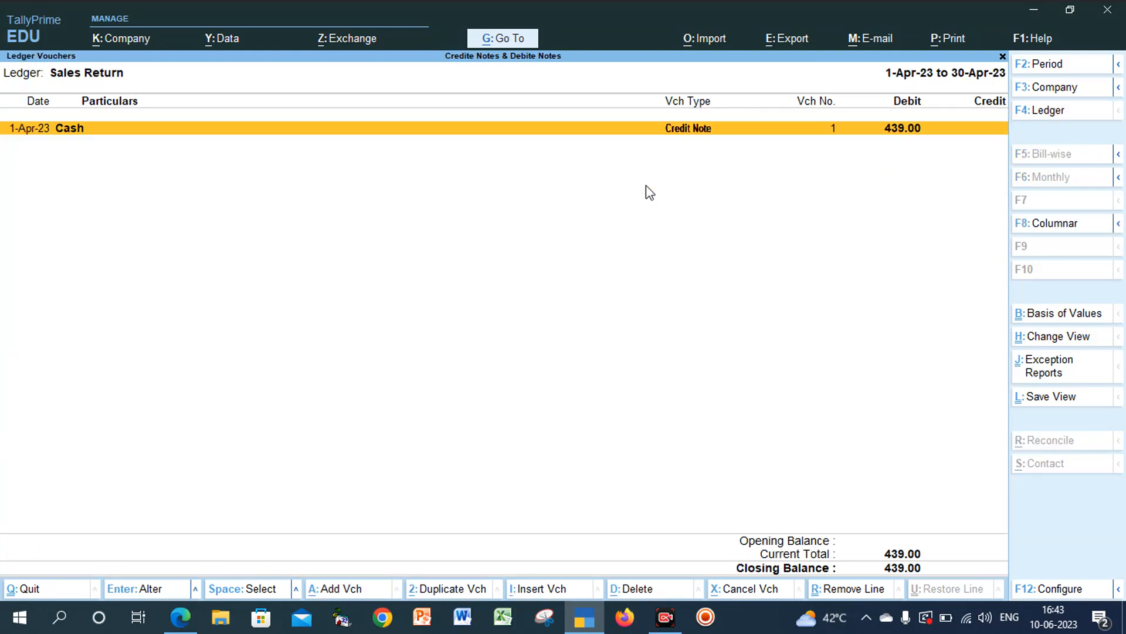
pyautogui.click(646, 194)
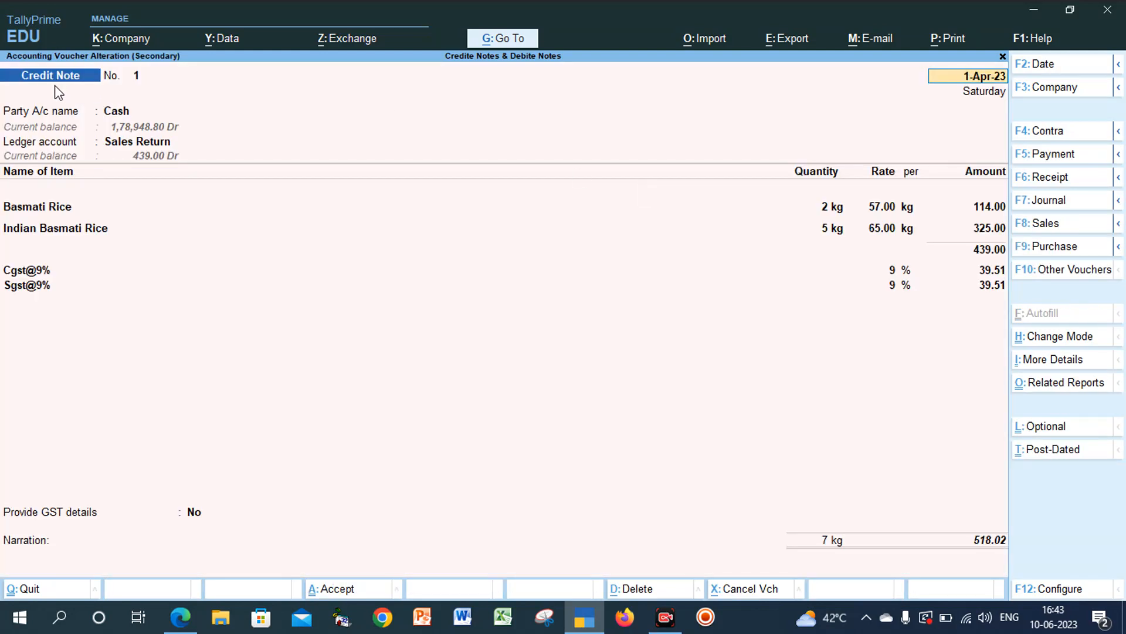